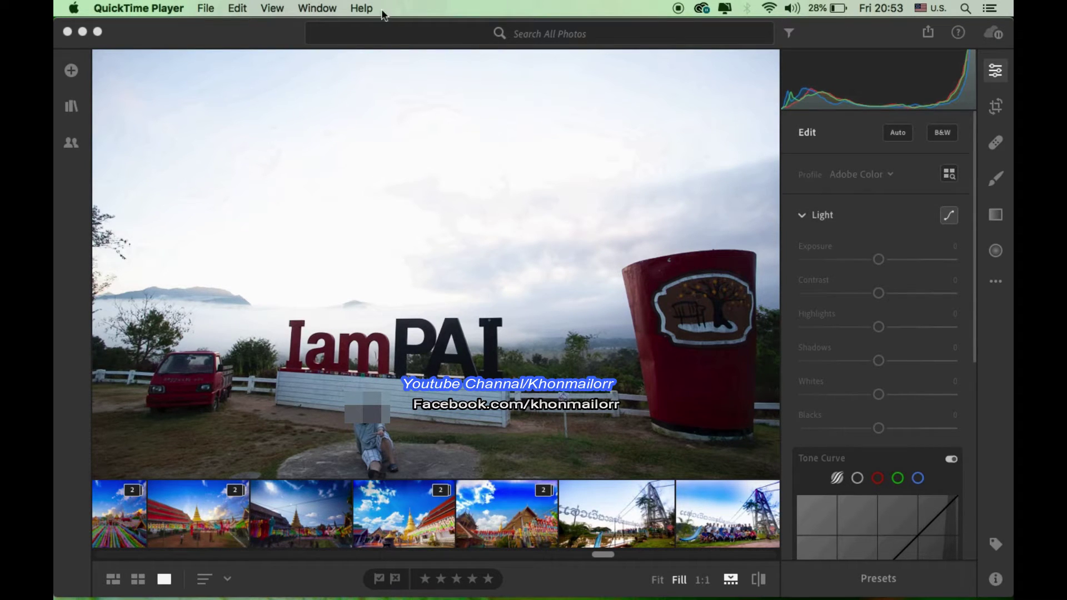
# Open QuickTime Player's Help menu while the Lightroom CC clip of the IamPAI photo plays
pyautogui.click(362, 9)
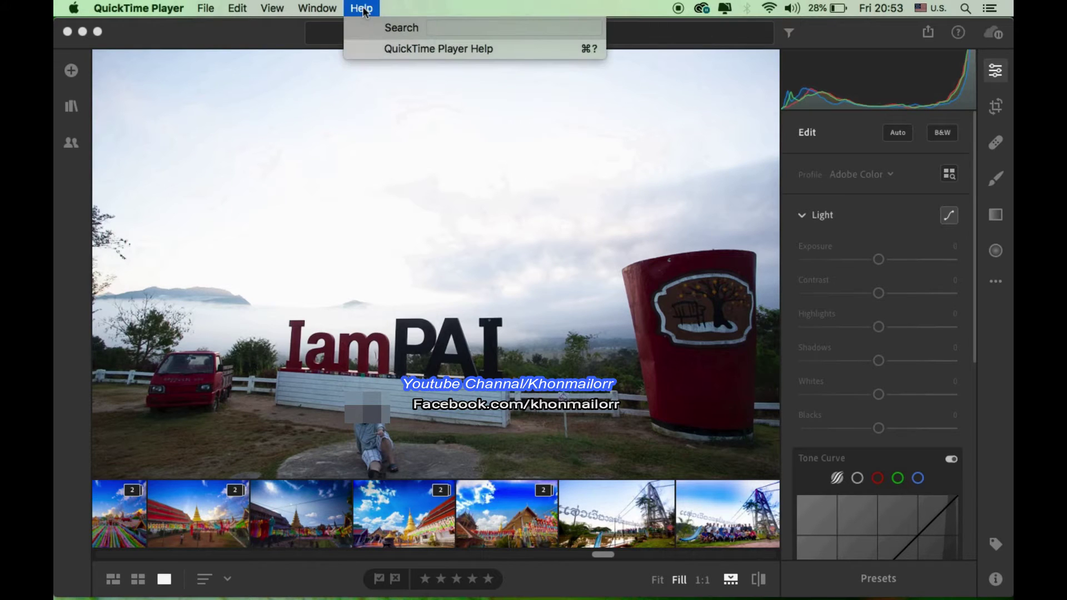
pyautogui.click(381, 31)
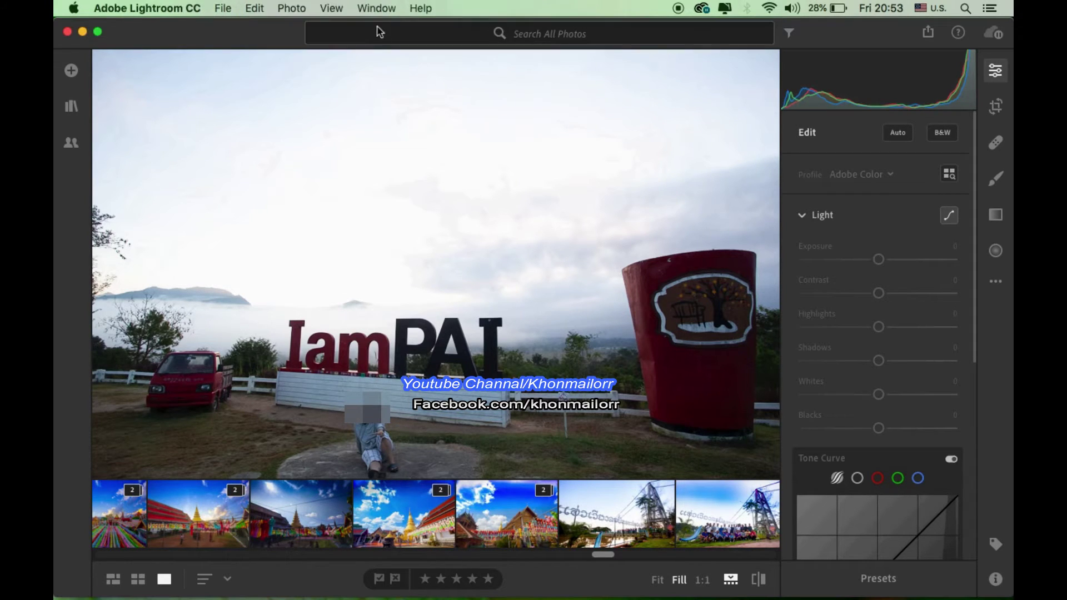
pyautogui.click(418, 8)
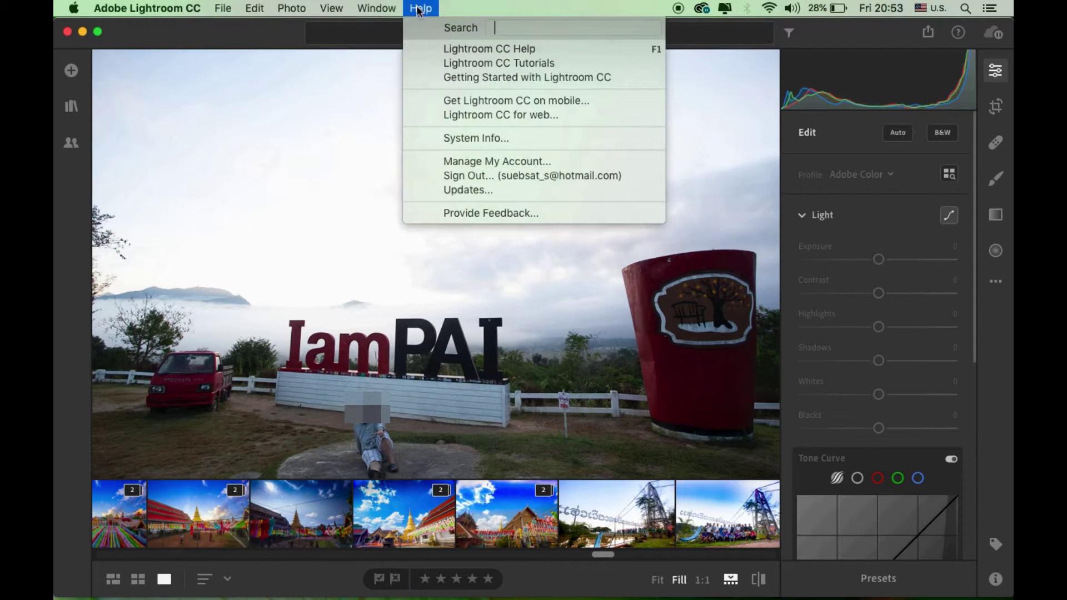
pyautogui.click(482, 139)
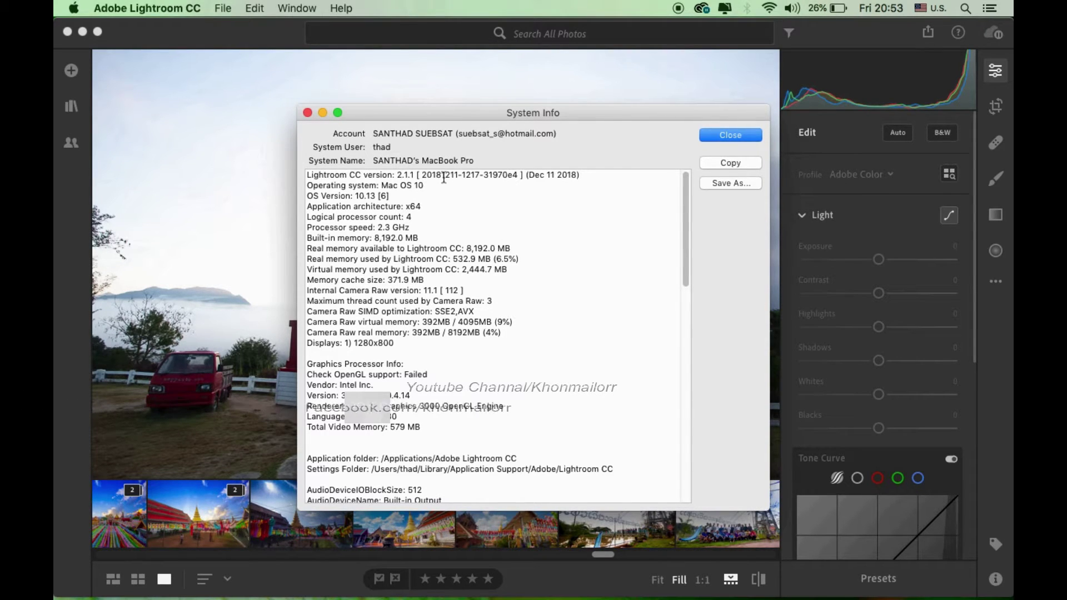
pyautogui.click(738, 165)
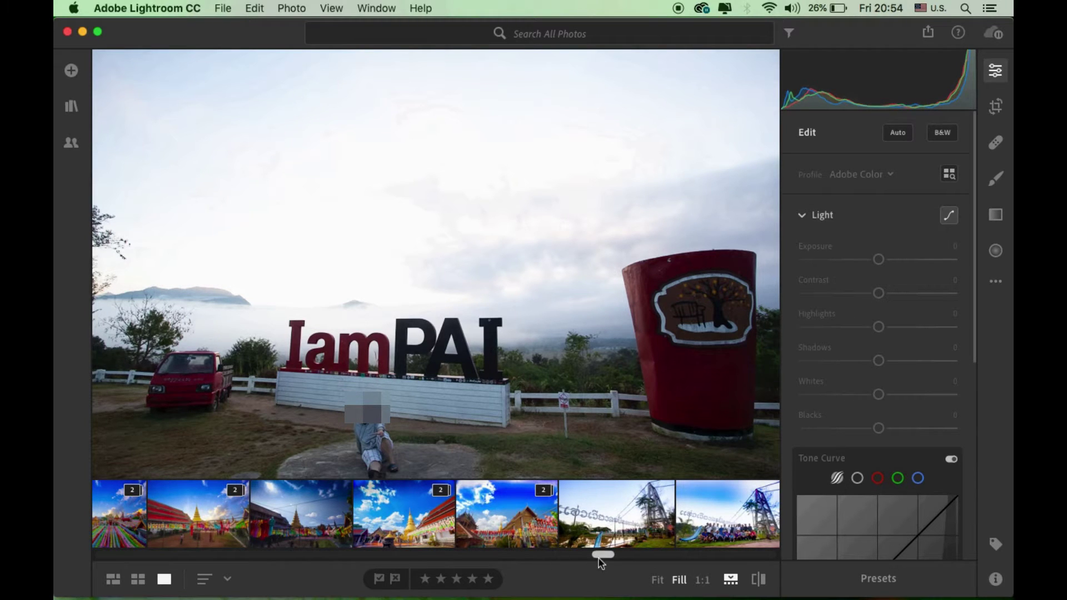
pyautogui.moveTo(602, 555); pyautogui.dragTo(593, 560)
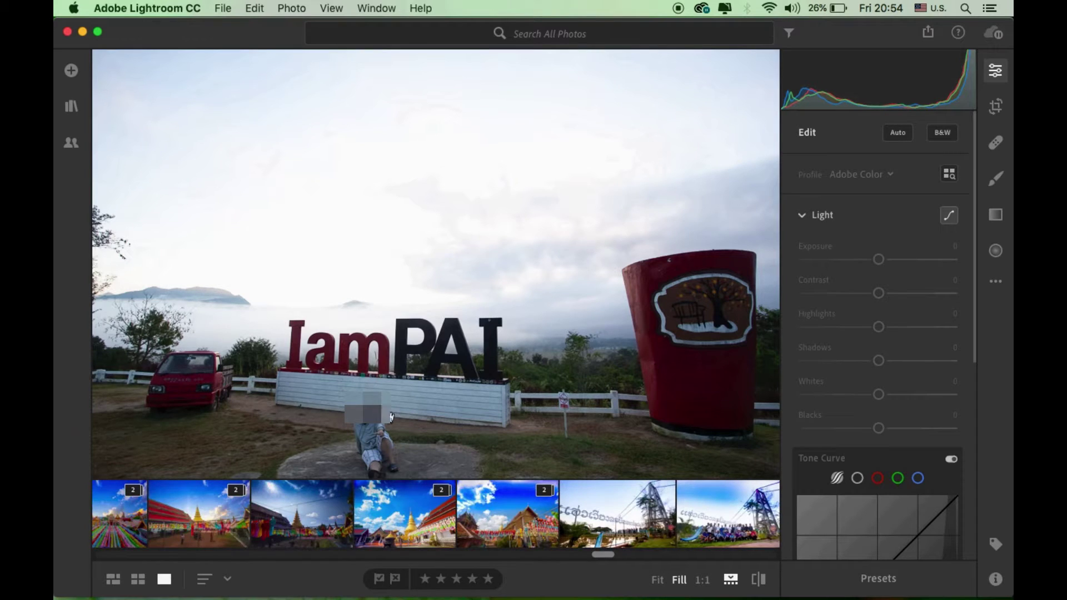
pyautogui.click(399, 321)
pyautogui.click(423, 346)
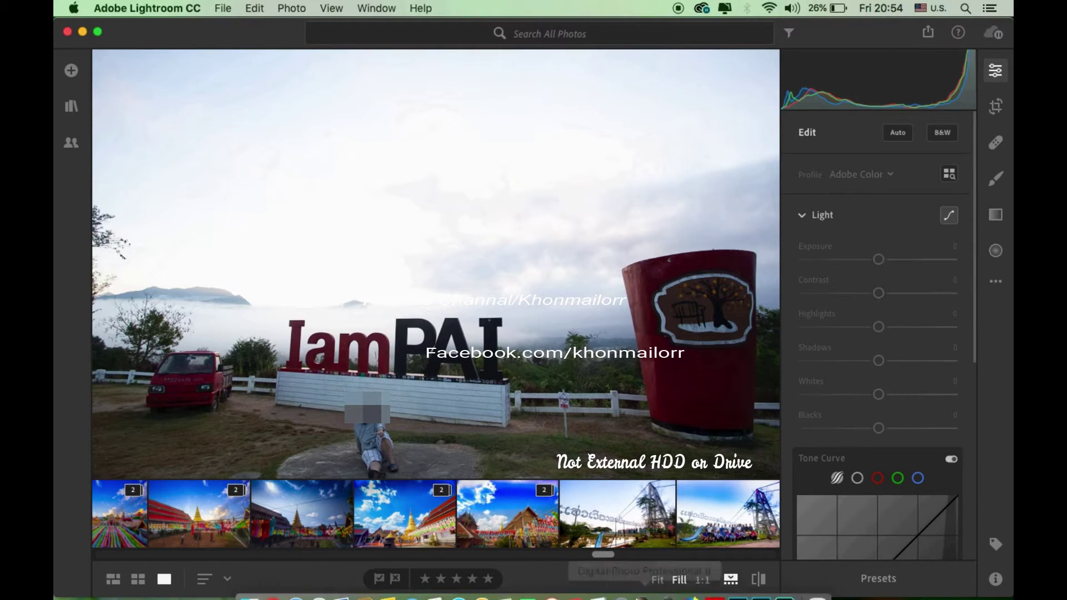
pyautogui.click(82, 31)
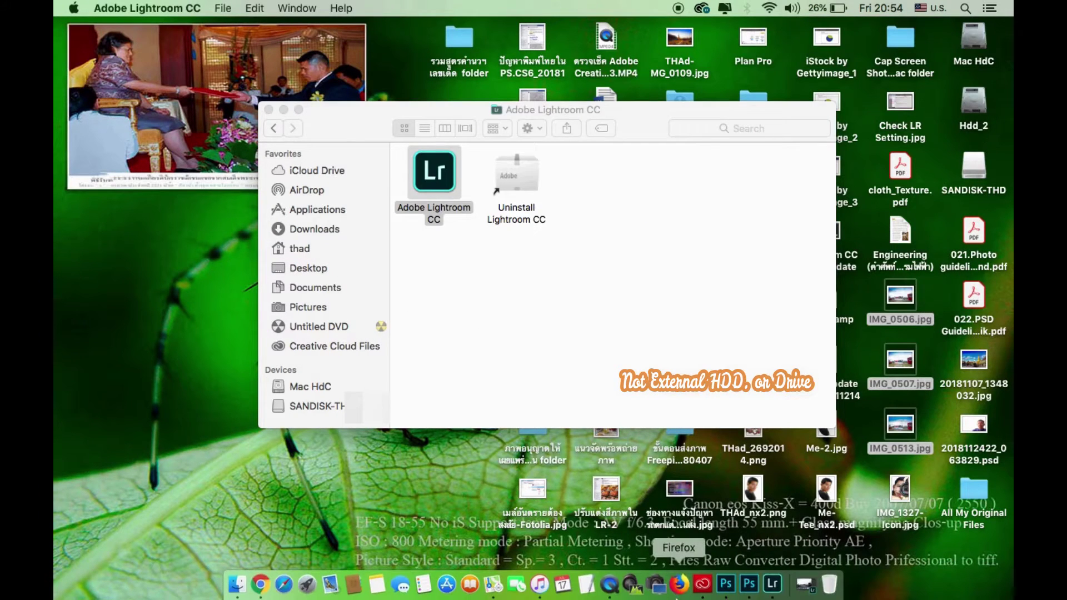
pyautogui.click(772, 591)
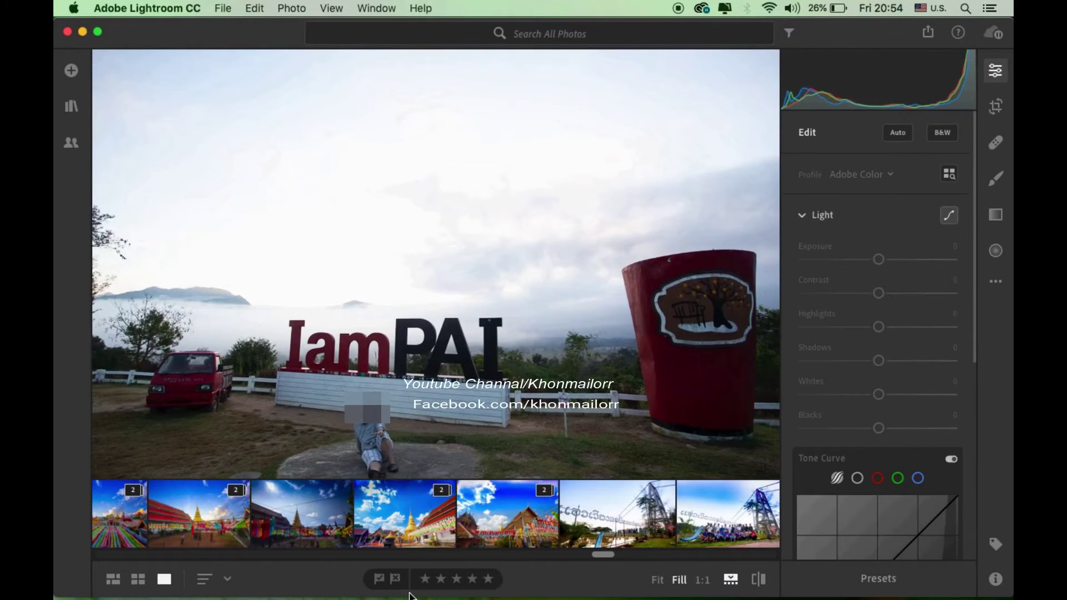
# Browse the filmstrip past the night and bridge shots to the misty sunrise landscape
pyautogui.moveTo(611, 556)
pyautogui.mouseDown()
pyautogui.moveTo(522, 560)
pyautogui.moveTo(543, 558)
pyautogui.mouseUp()
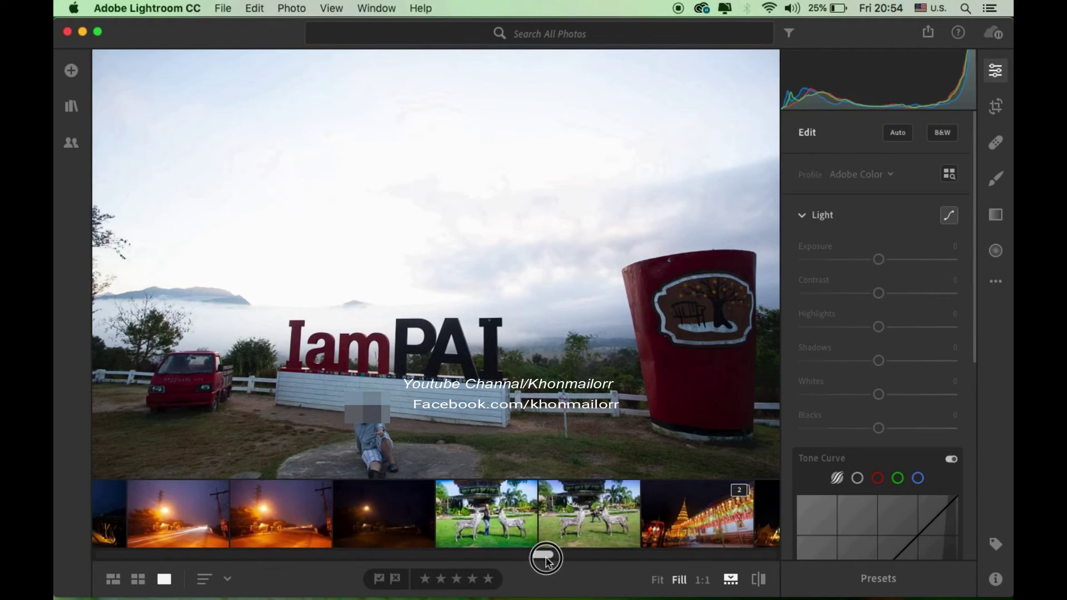
pyautogui.click(408, 526)
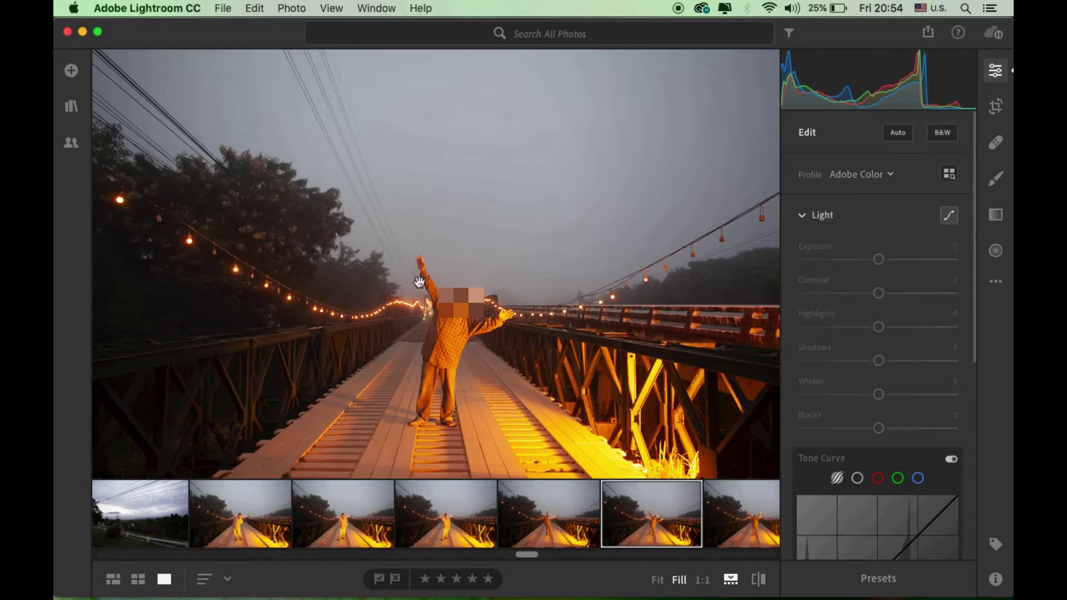
pyautogui.click(419, 282)
pyautogui.moveTo(527, 554); pyautogui.dragTo(474, 559)
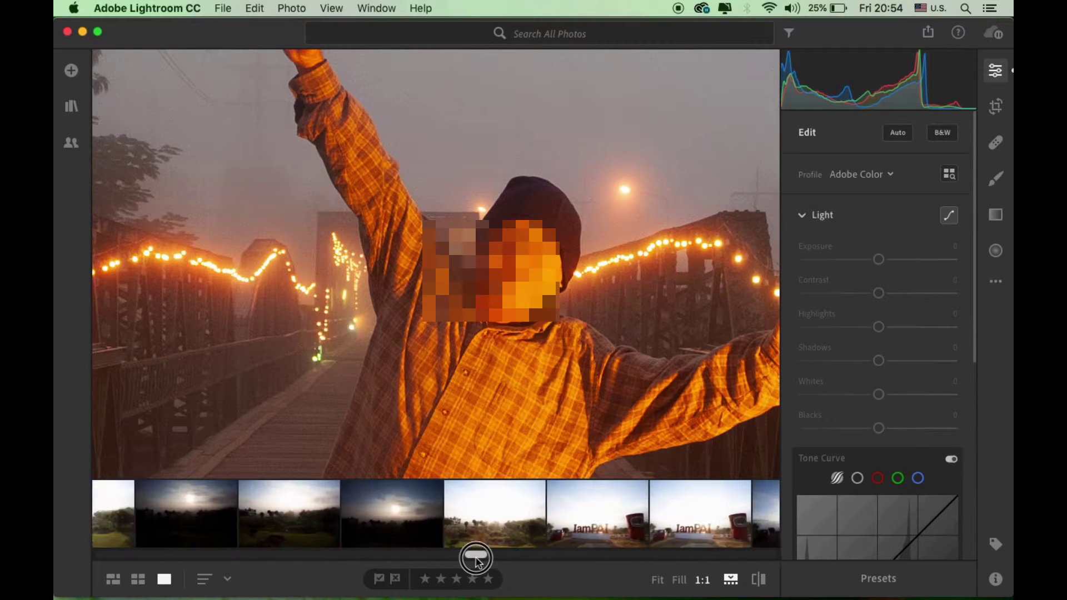
pyautogui.click(452, 527)
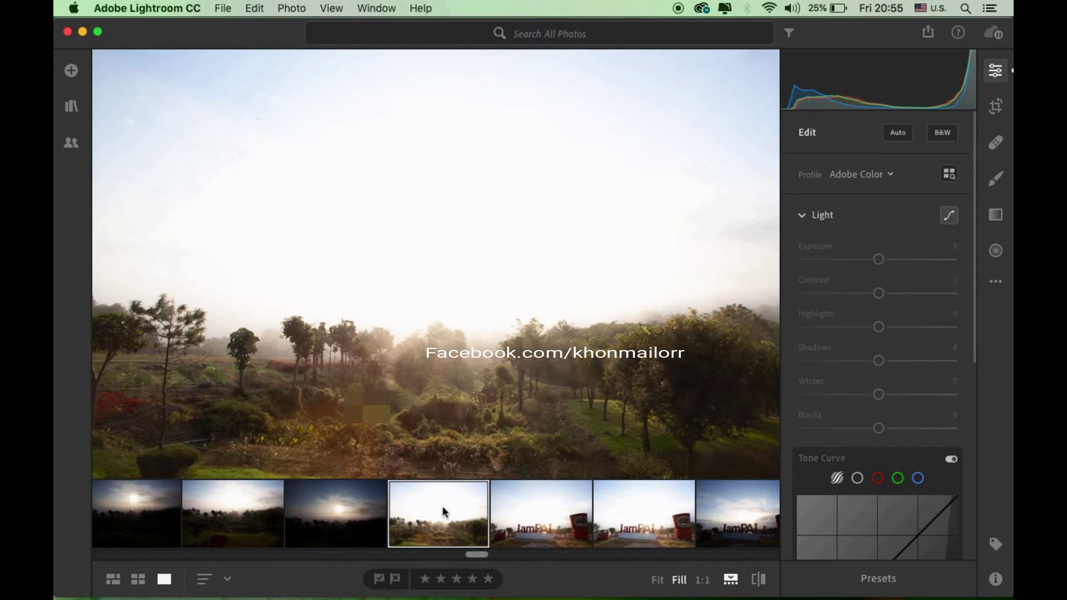
# Step through the dark sunrise and misty field photos to the IamPAI sign photo
pyautogui.click(333, 499)
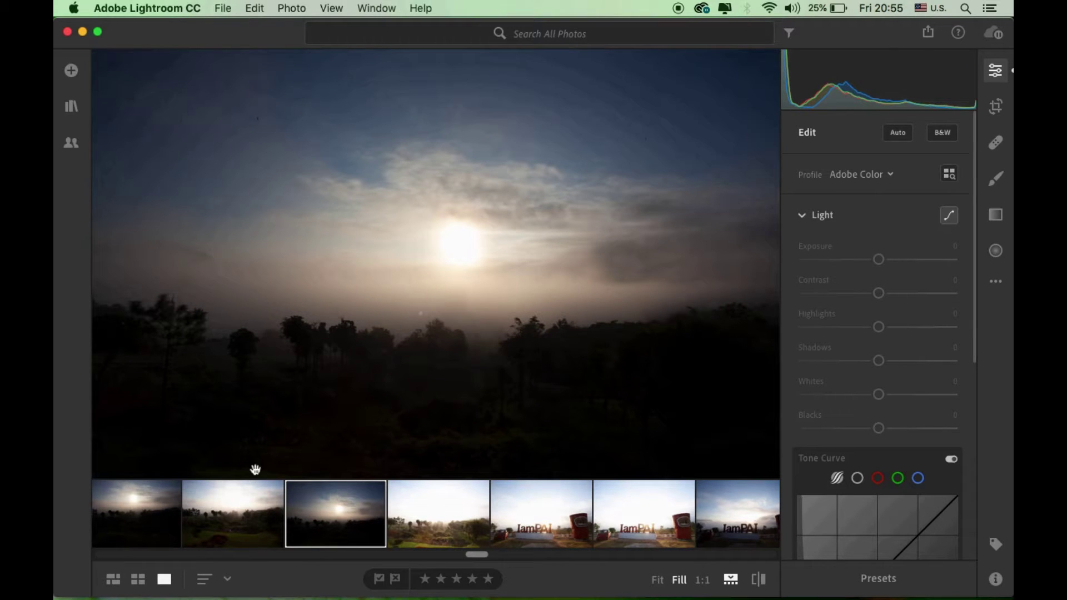
pyautogui.click(242, 527)
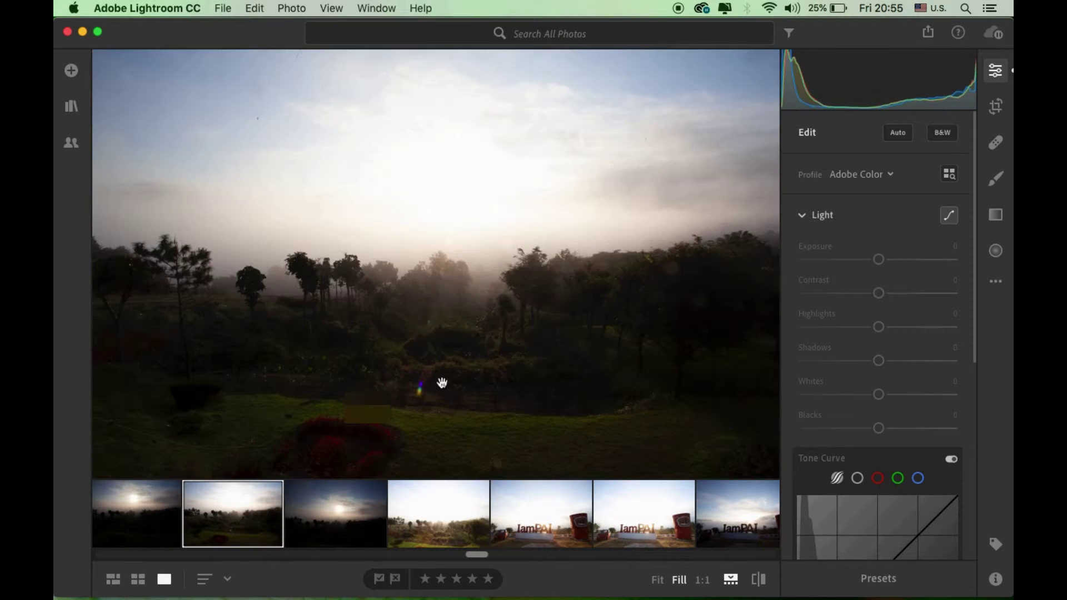
pyautogui.click(522, 512)
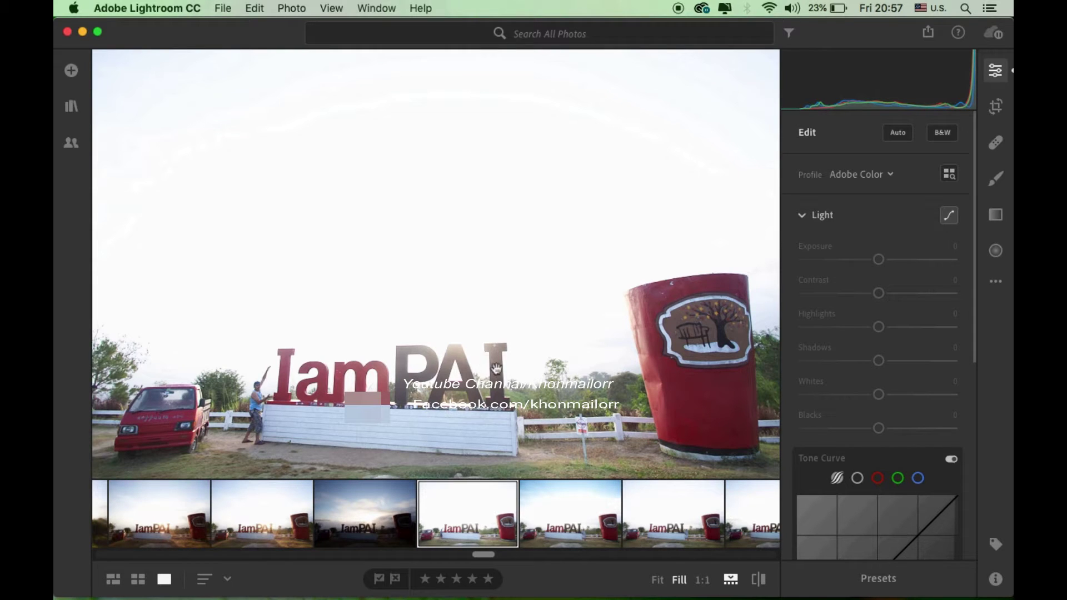
# Zoom to 1:1 on the PAI letters, pan over to the man, then return to Fill
pyautogui.click(433, 364)
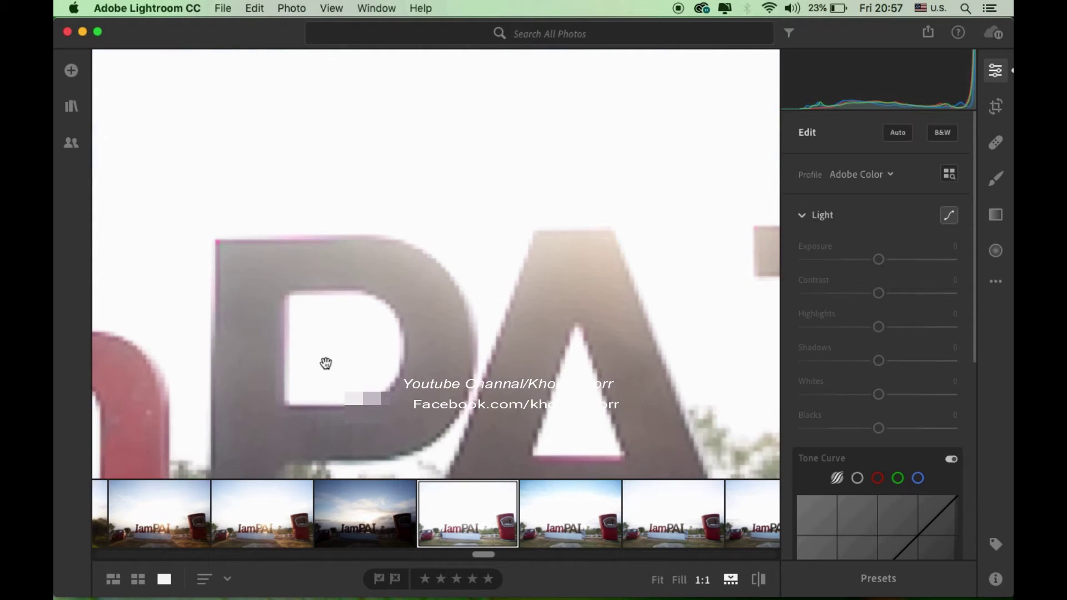
pyautogui.moveTo(324, 362); pyautogui.dragTo(543, 248)
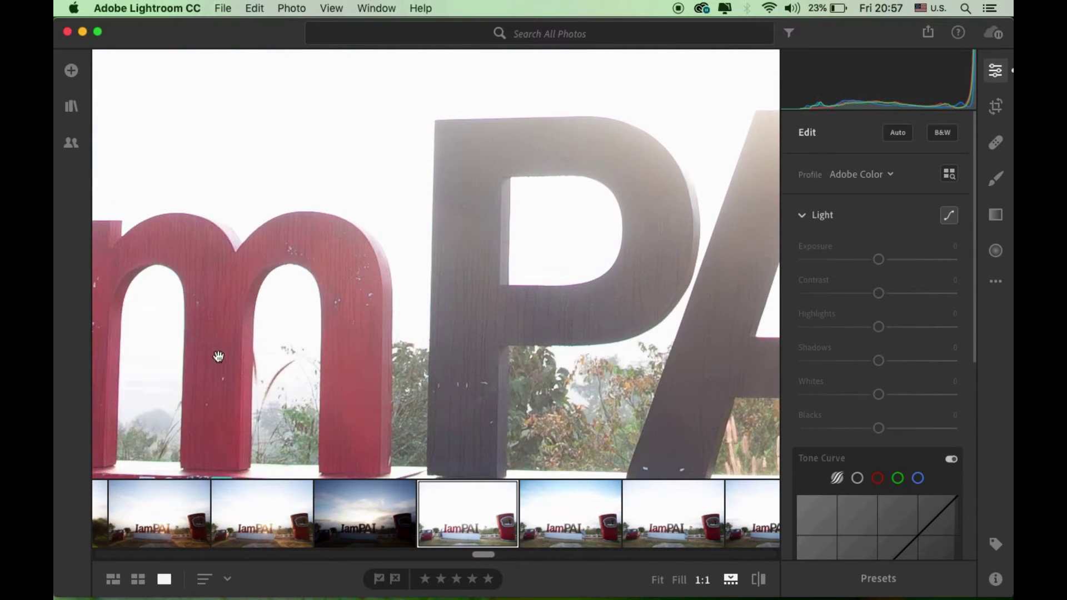
pyautogui.moveTo(217, 357); pyautogui.dragTo(448, 298)
pyautogui.moveTo(115, 331); pyautogui.dragTo(543, 214)
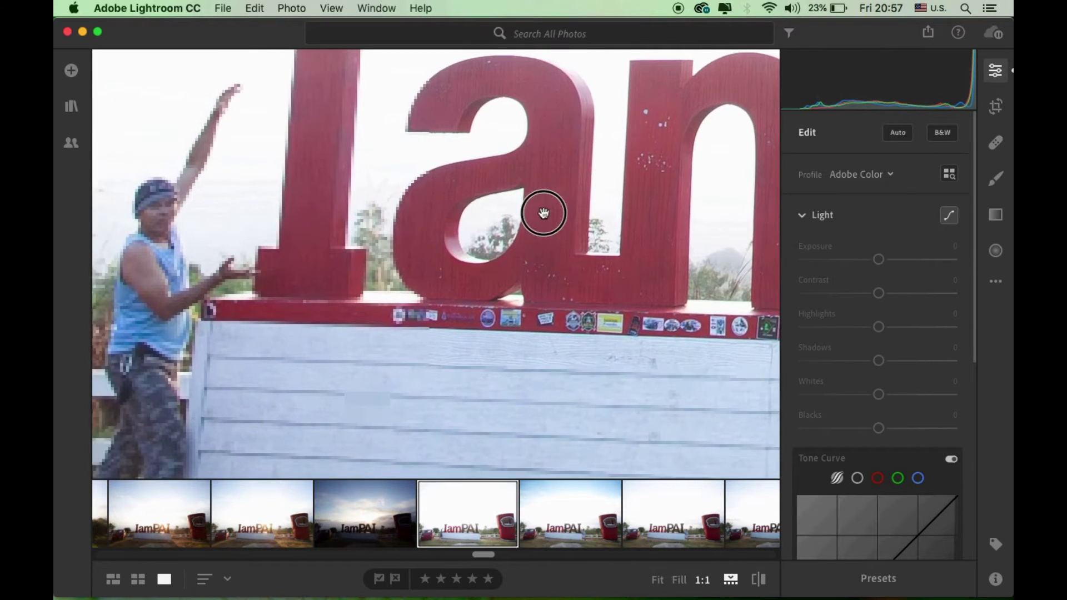
pyautogui.moveTo(317, 219); pyautogui.dragTo(419, 222)
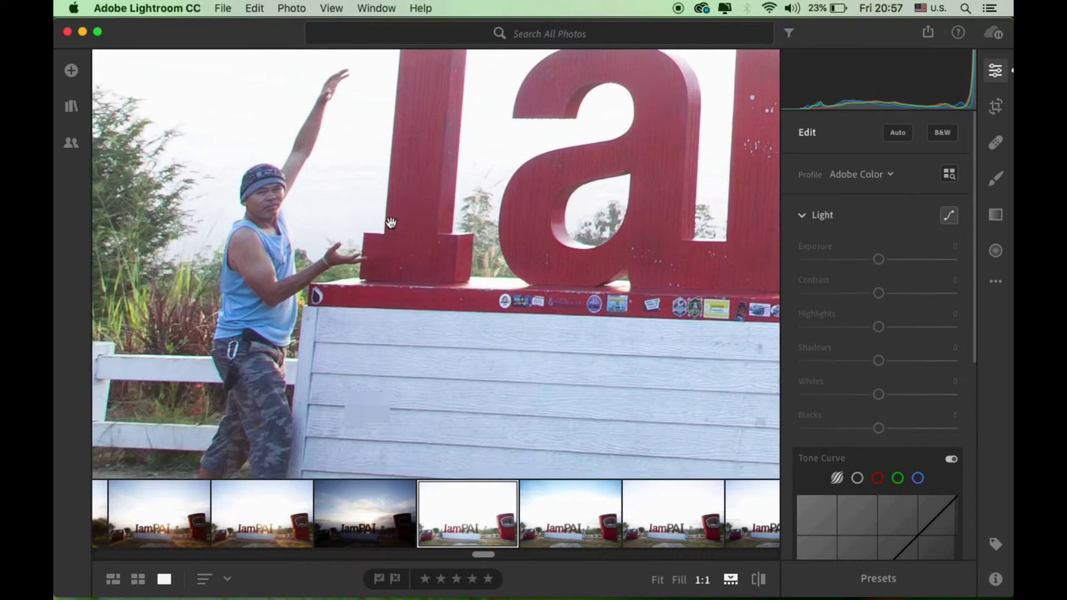
pyautogui.click(384, 288)
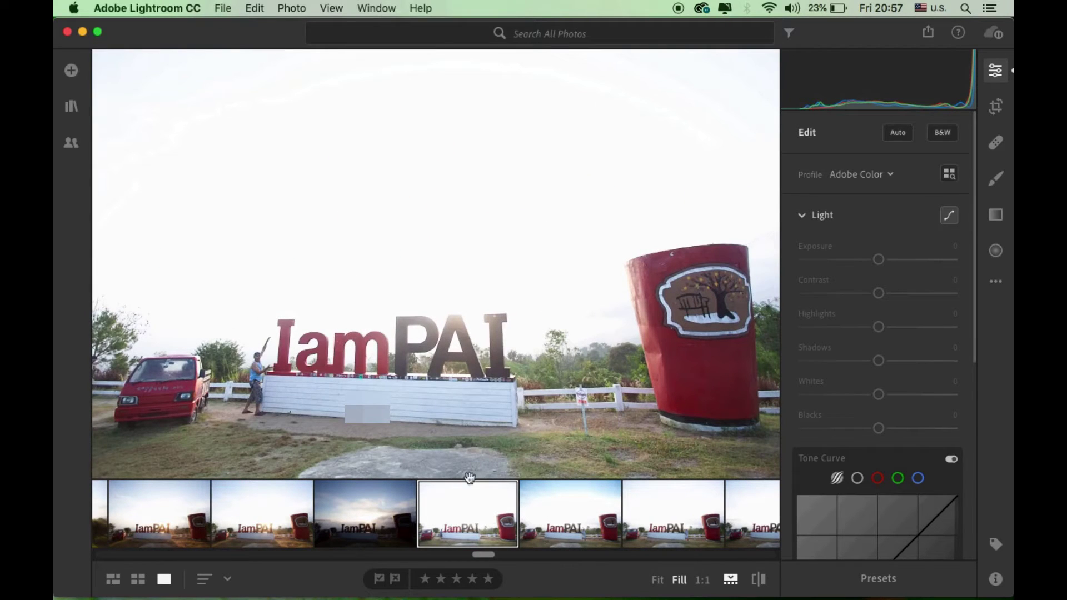
# Save the IamPAI photo to disk with file type Original + Settings
pyautogui.rightClick(377, 221)
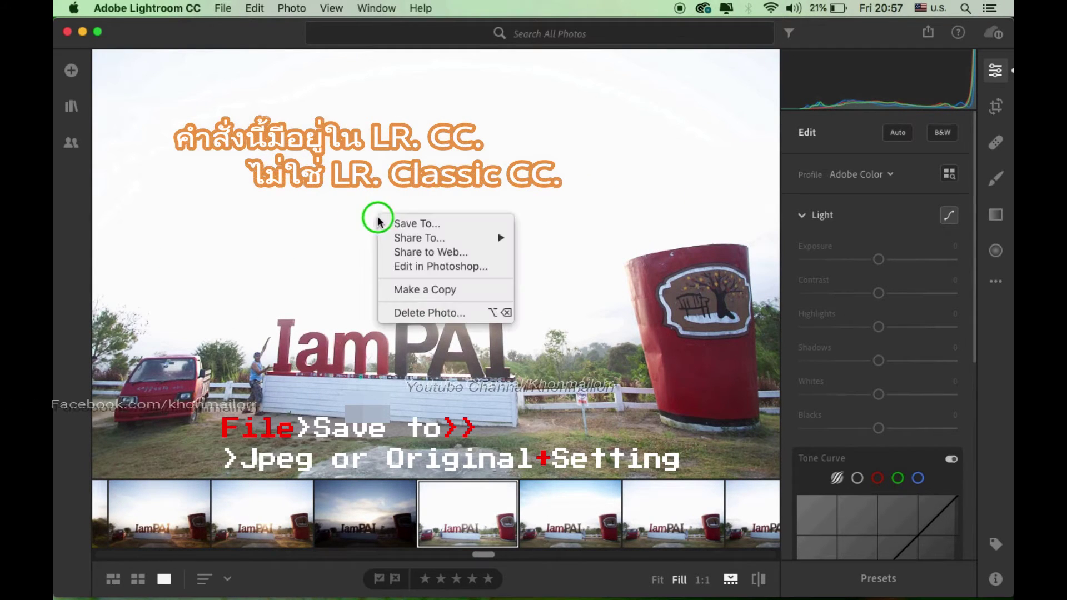
pyautogui.click(223, 8)
pyautogui.click(259, 88)
pyautogui.click(462, 277)
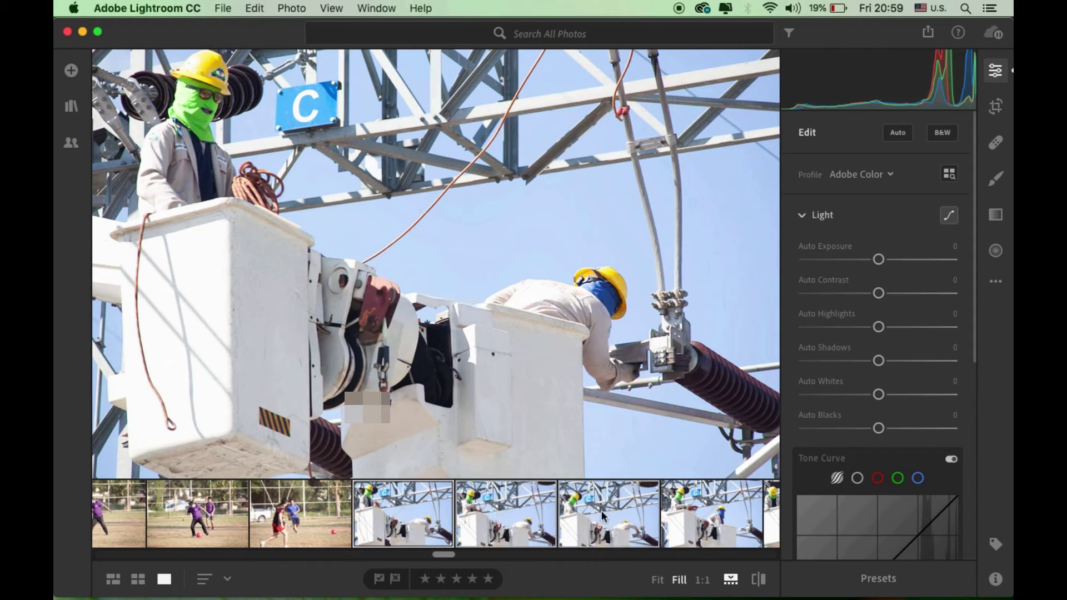
# Scroll the filmstrip to its last photo and bring up options for the selected photos
pyautogui.hscroll(5, 606, 517)
pyautogui.hscroll(5, 674, 522)
pyautogui.hscroll(1, 655, 515)
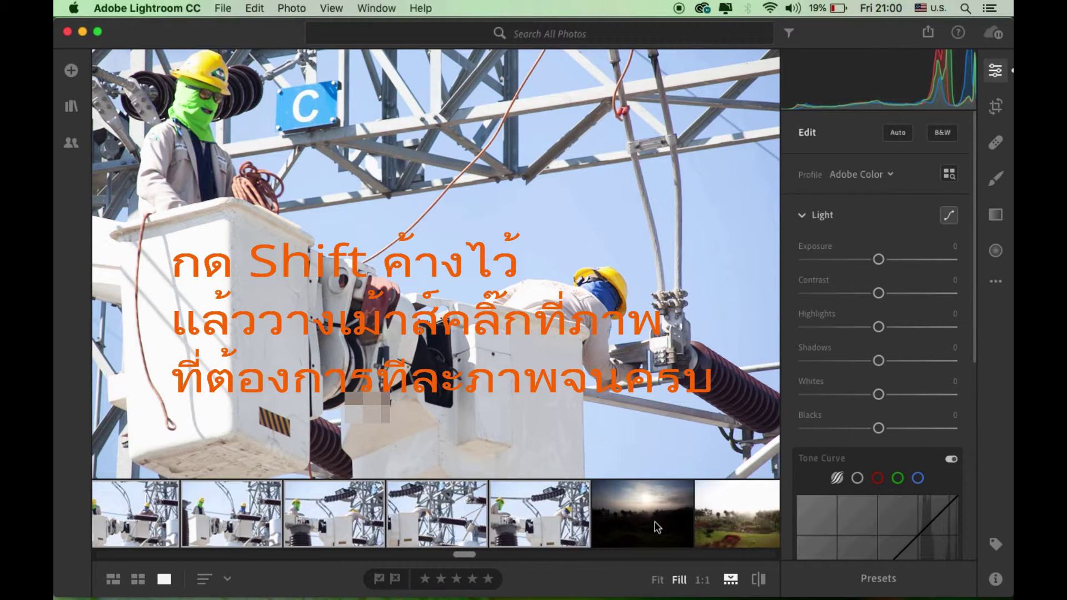
pyautogui.hscroll(3, 699, 527)
pyautogui.hscroll(3, 722, 519)
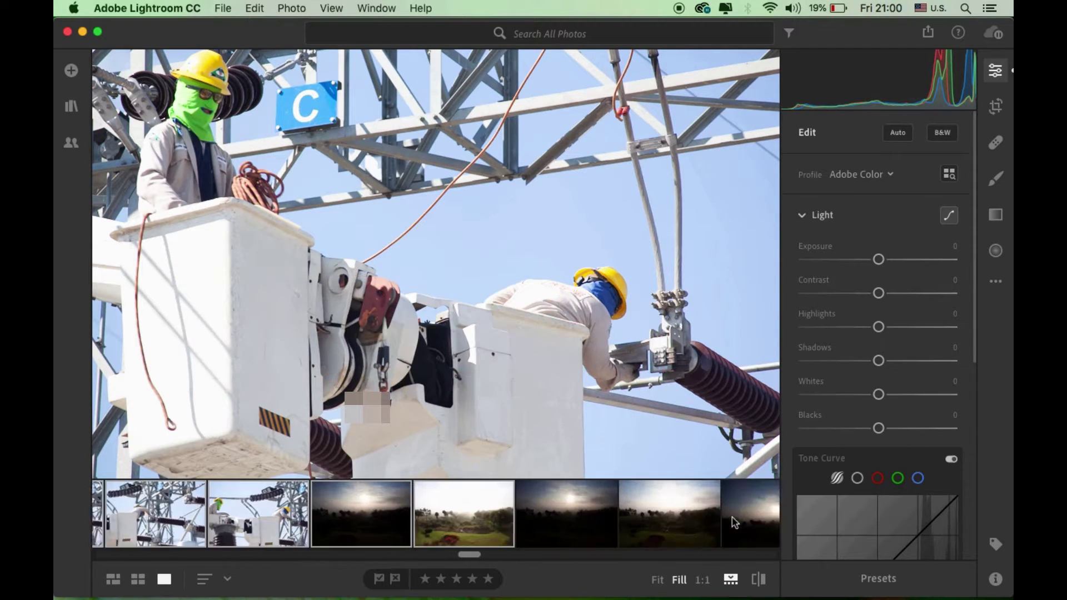
pyautogui.hscroll(3, 623, 521)
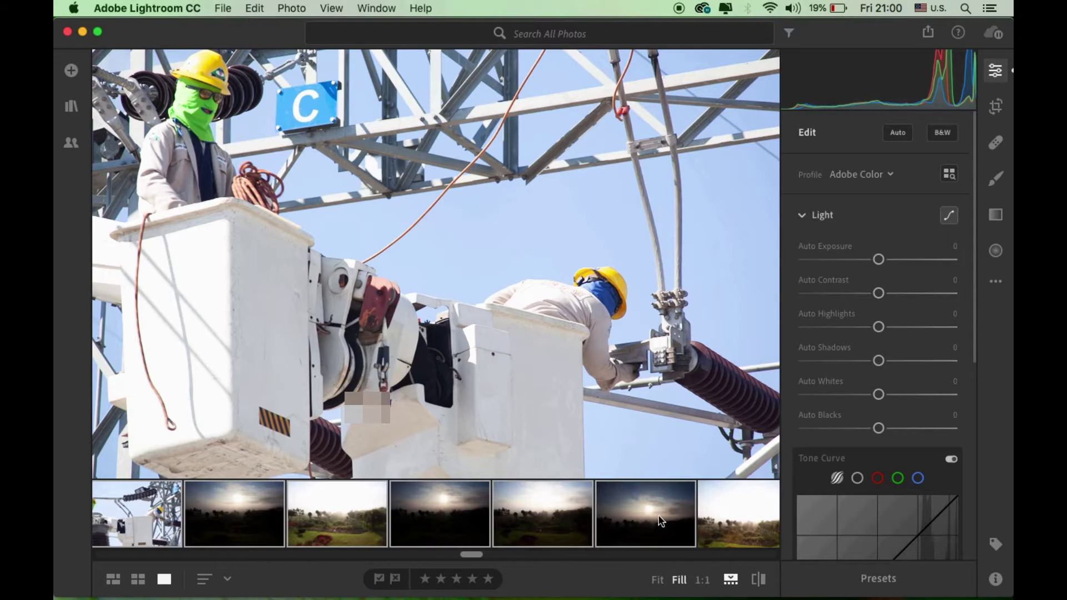
pyautogui.hscroll(2, 659, 519)
pyautogui.hscroll(3, 661, 515)
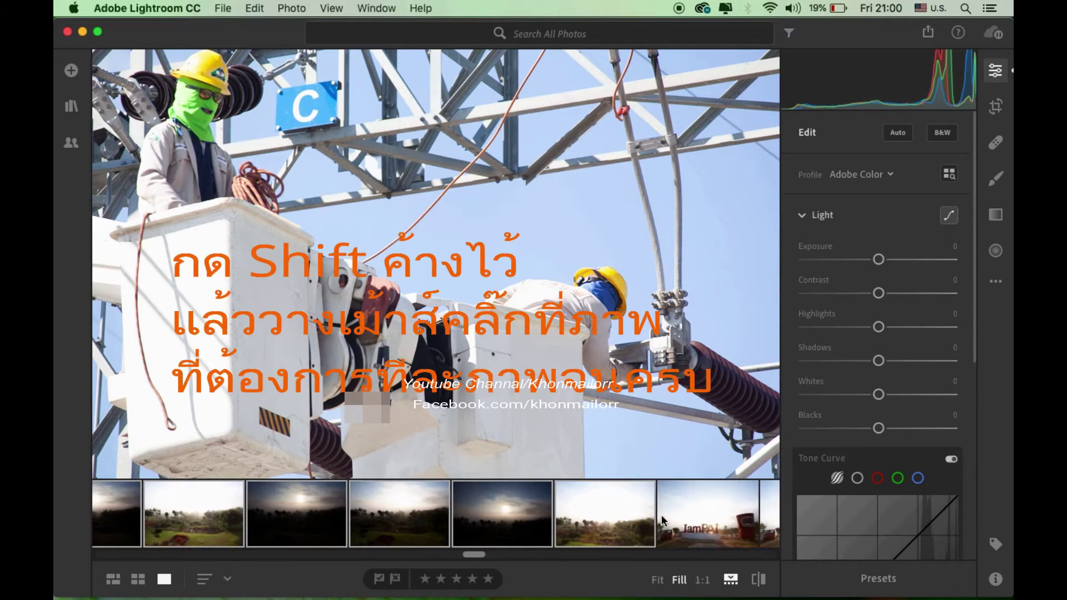
pyautogui.hscroll(3, 688, 522)
pyautogui.hscroll(3, 688, 521)
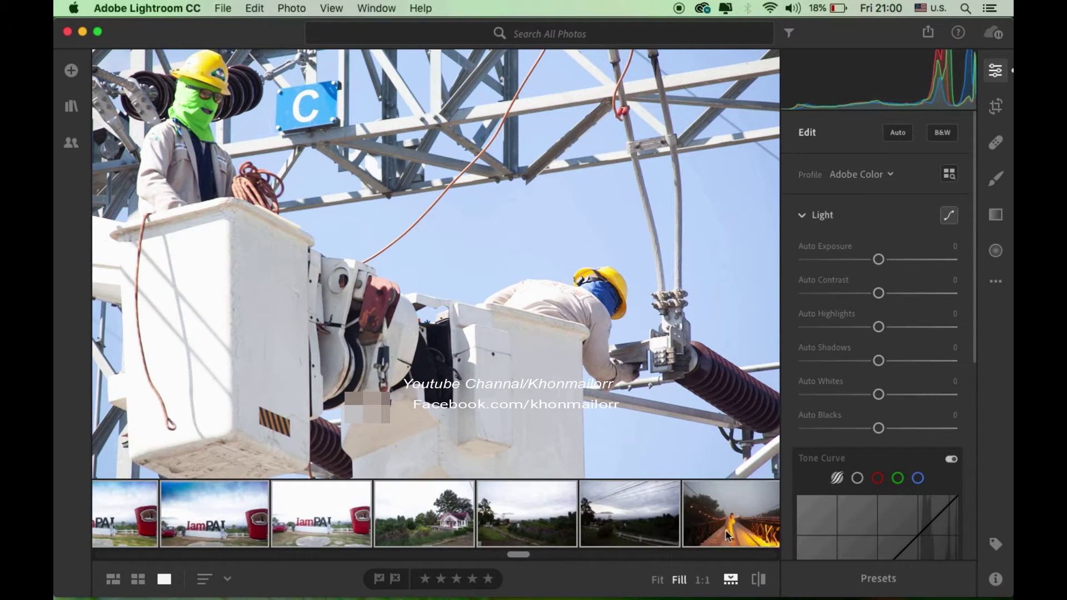
pyautogui.hscroll(2, 726, 533)
pyautogui.hscroll(2, 727, 533)
pyautogui.hscroll(2, 729, 528)
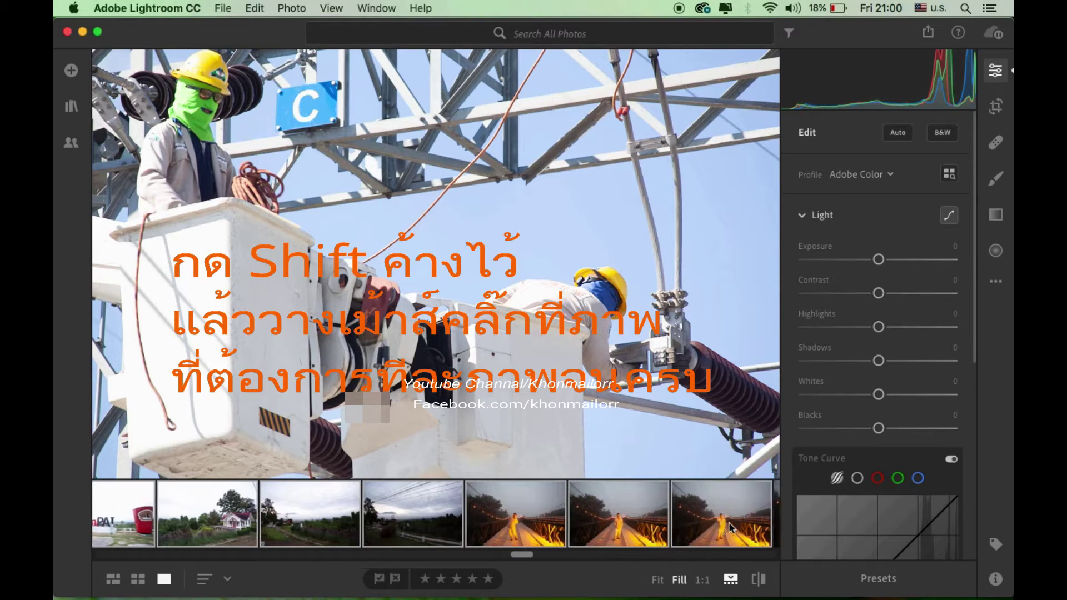
pyautogui.hscroll(3, 690, 524)
pyautogui.hscroll(3, 694, 523)
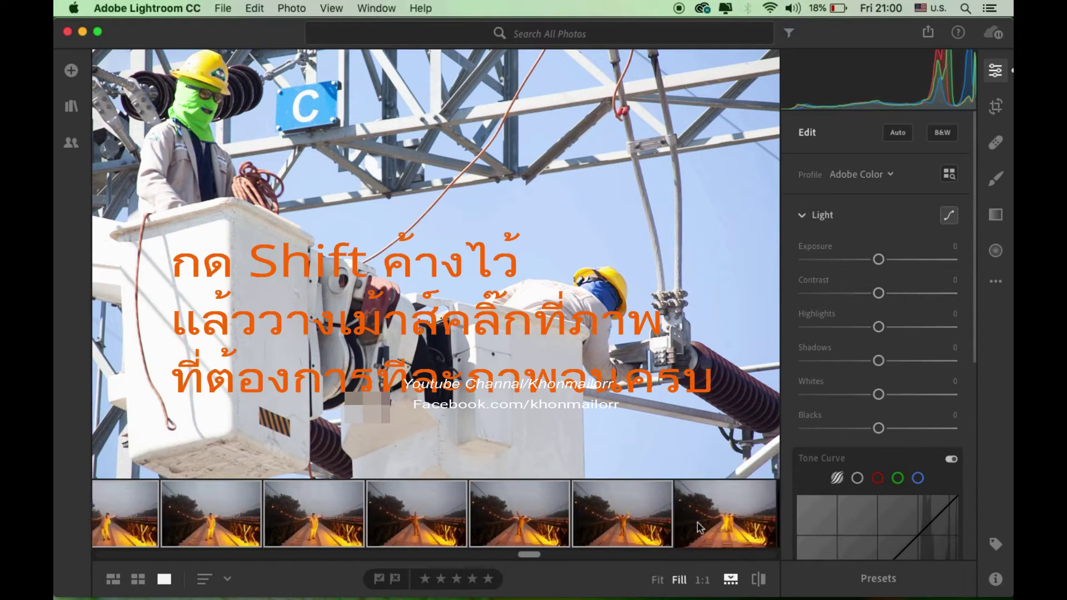
pyautogui.hscroll(3, 698, 522)
pyautogui.hscroll(3, 699, 528)
pyautogui.hscroll(1, 697, 522)
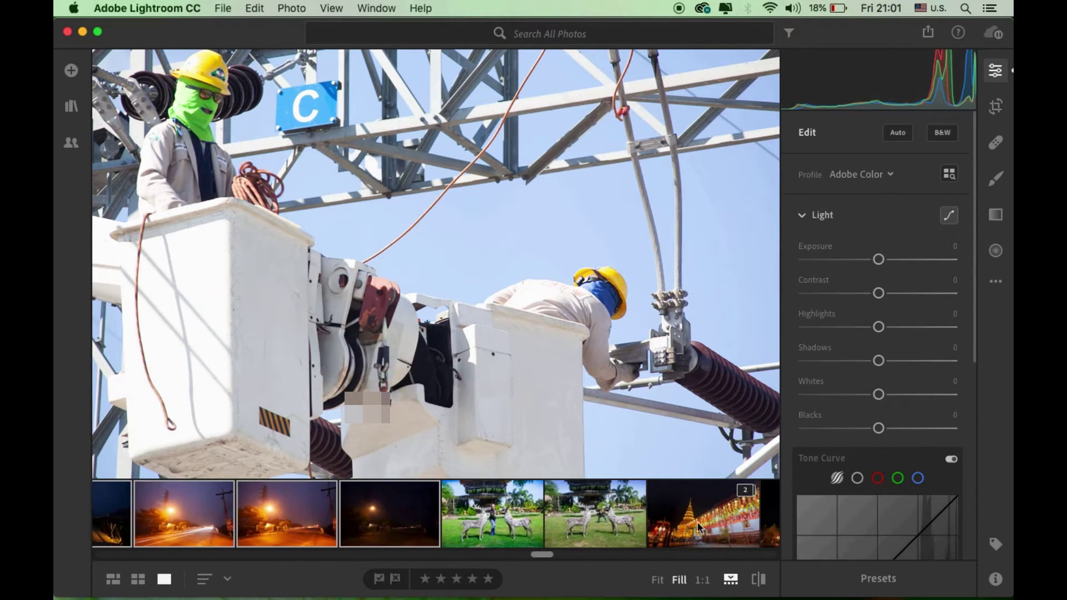
pyautogui.rightClick(400, 526)
# Save all 56 photos as Original + Settings to the Desktop
pyautogui.click(453, 432)
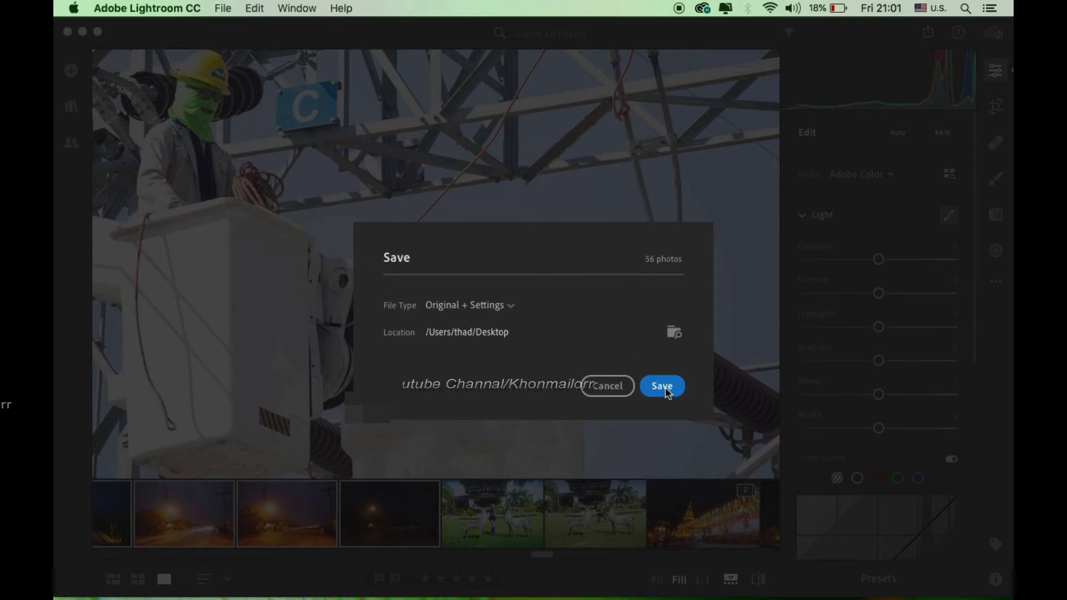
pyautogui.click(667, 391)
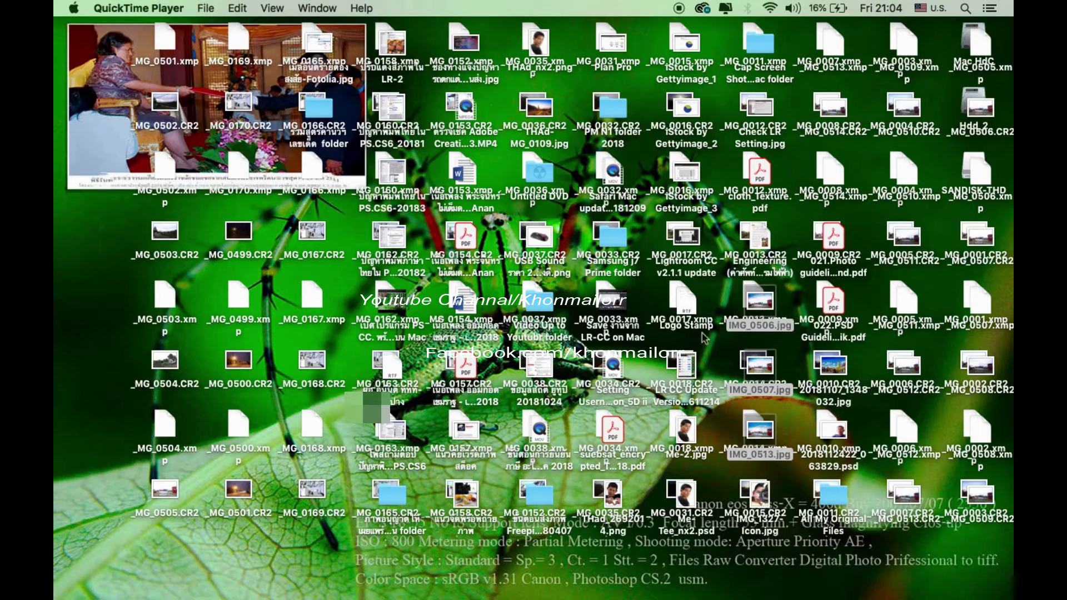
# Sort the folder icons by name and drag a block of desktop CR2/XMP files into Raw files folder-Pai
pyautogui.click(247, 370)
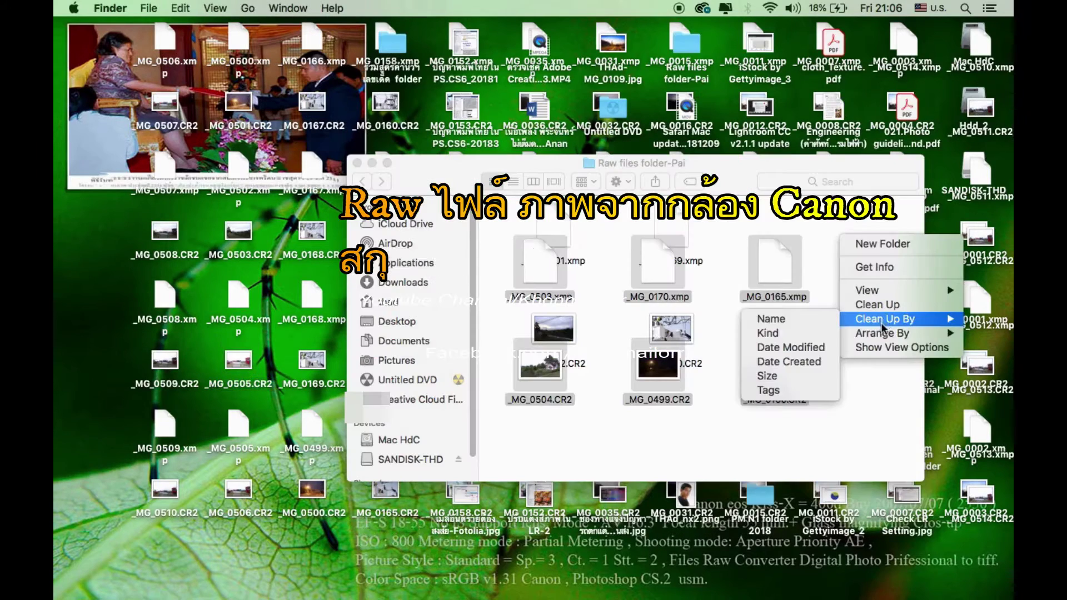
pyautogui.click(826, 321)
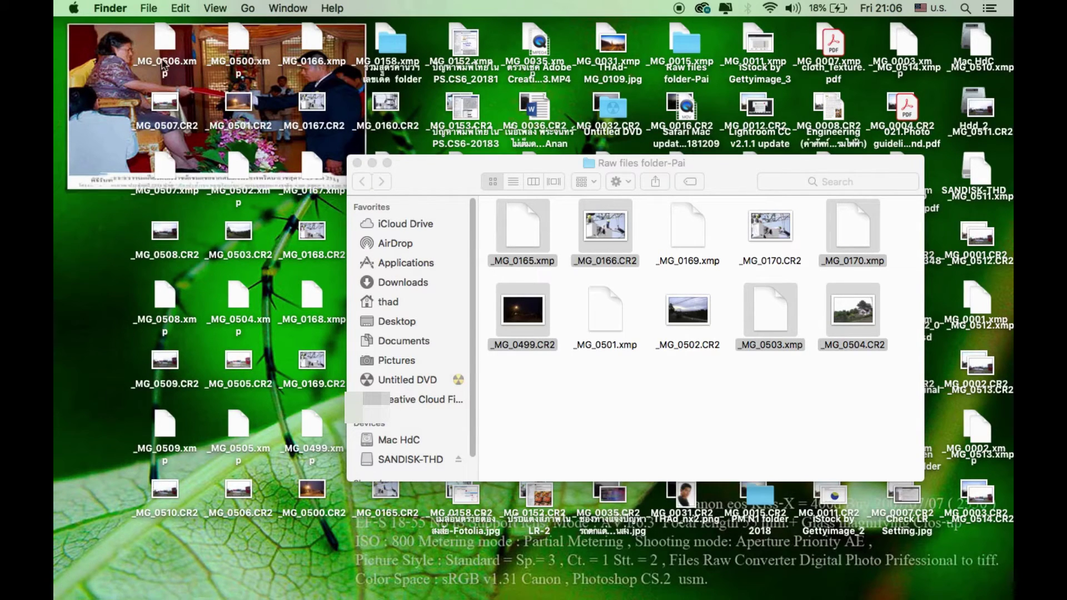
pyautogui.moveTo(121, 42); pyautogui.dragTo(312, 240)
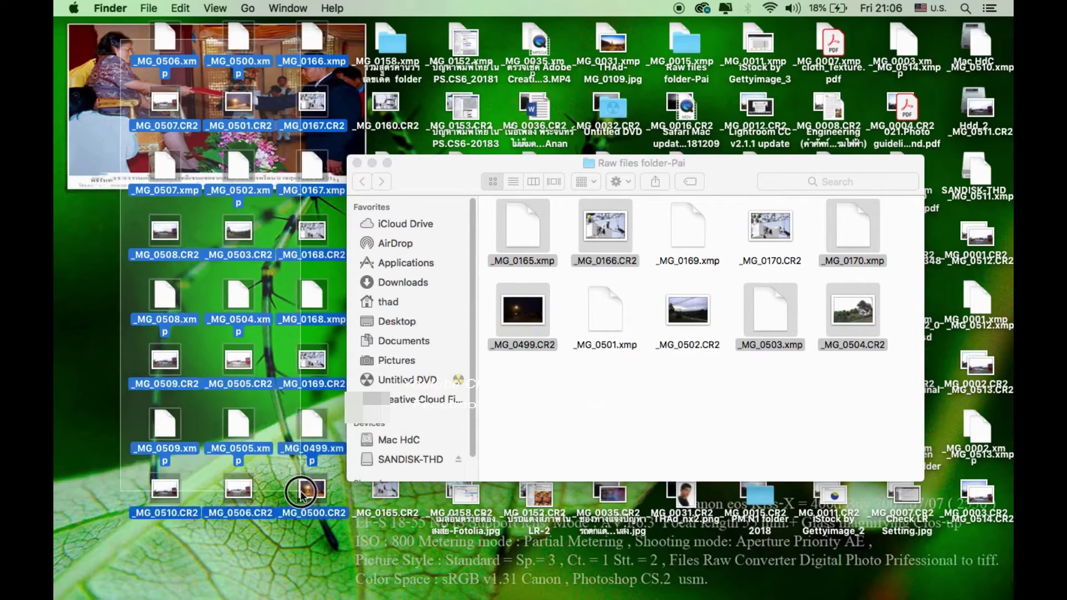
pyautogui.moveTo(311, 240)
pyautogui.mouseDown()
pyautogui.moveTo(309, 499)
pyautogui.moveTo(612, 427)
pyautogui.mouseUp()
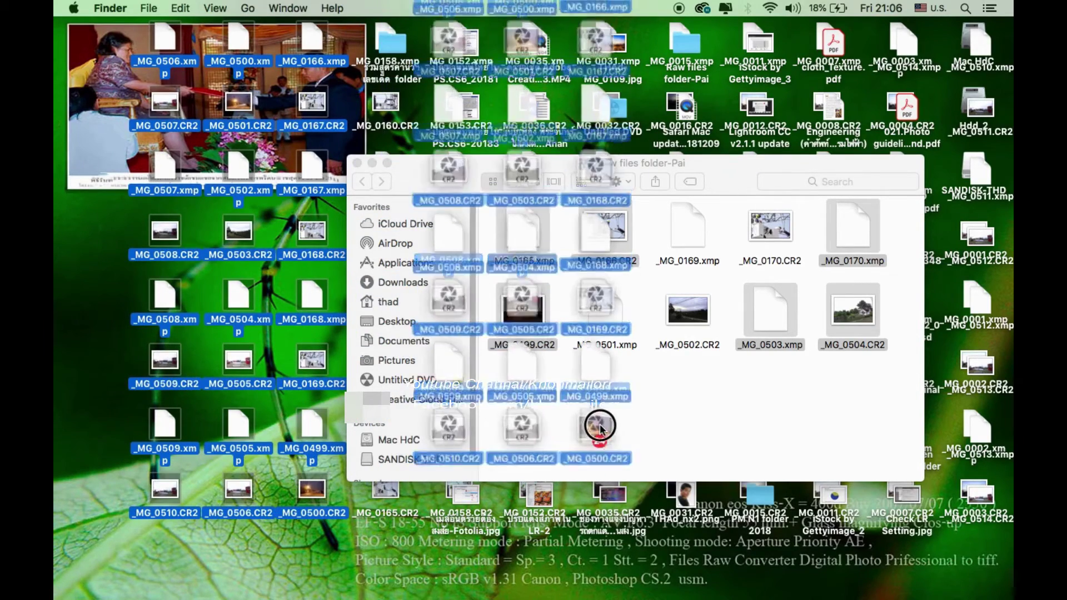
pyautogui.moveTo(544, 173); pyautogui.dragTo(546, 139)
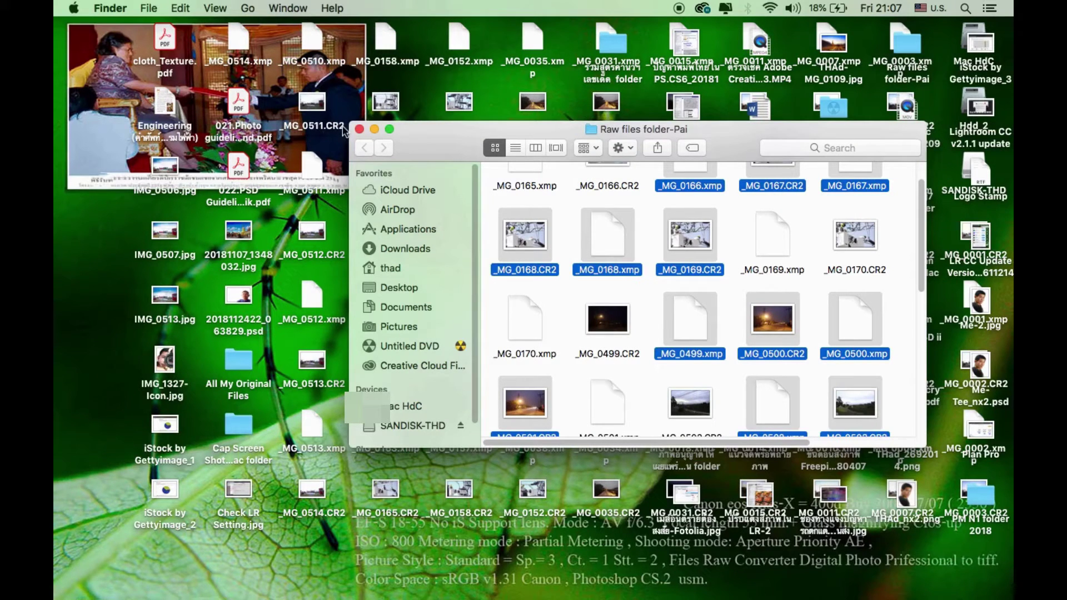
# Bring up the _MG_0170.xmp file's options, dismiss them, then open the folder's view options
pyautogui.rightClick(523, 311)
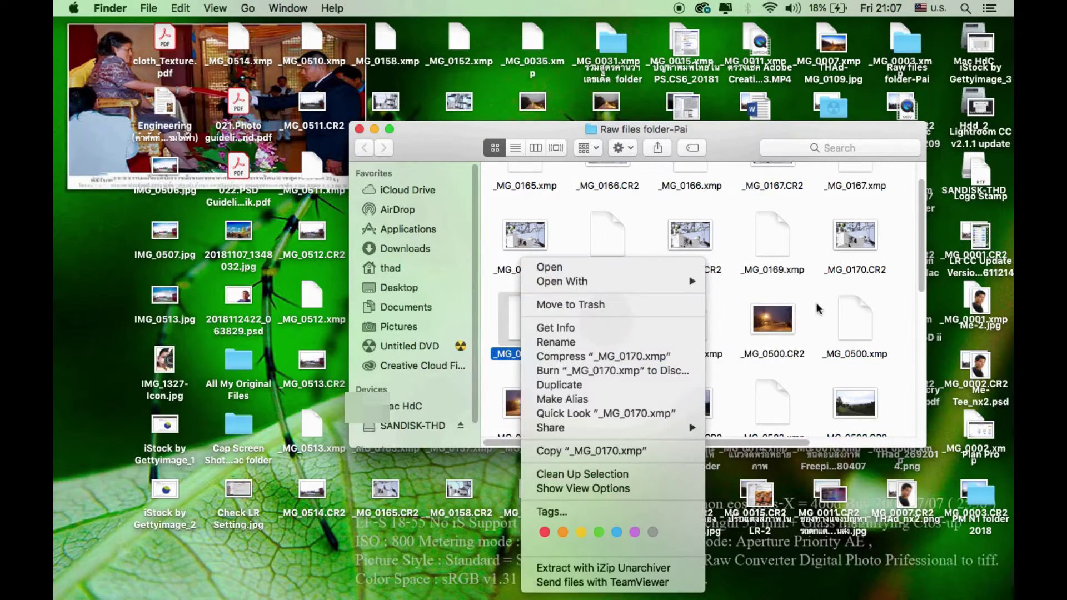
pyautogui.click(800, 374)
pyautogui.rightClick(799, 371)
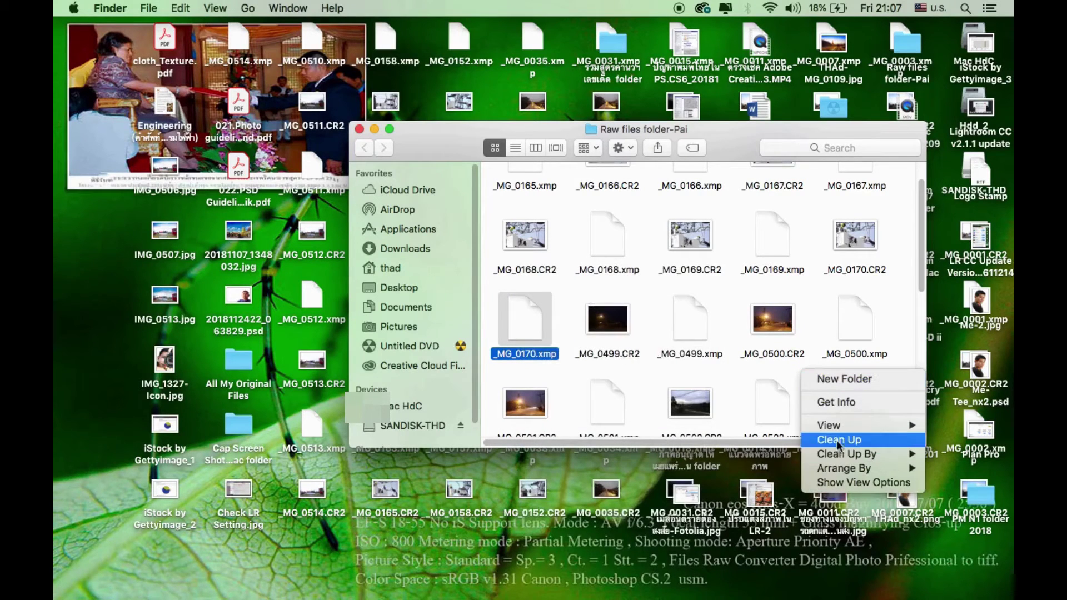
# Clean up the Raw files folder-Pai icons by name and enlarge its window
pyautogui.moveTo(846, 454)
pyautogui.click(782, 459)
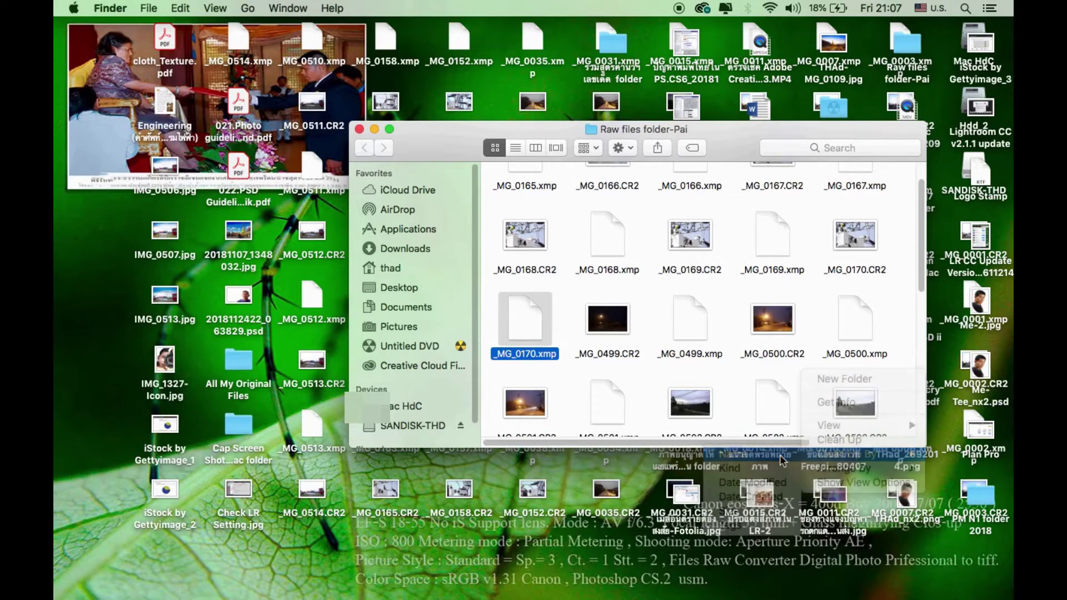
pyautogui.scroll(-5, 759, 334)
pyautogui.scroll(-3, 760, 341)
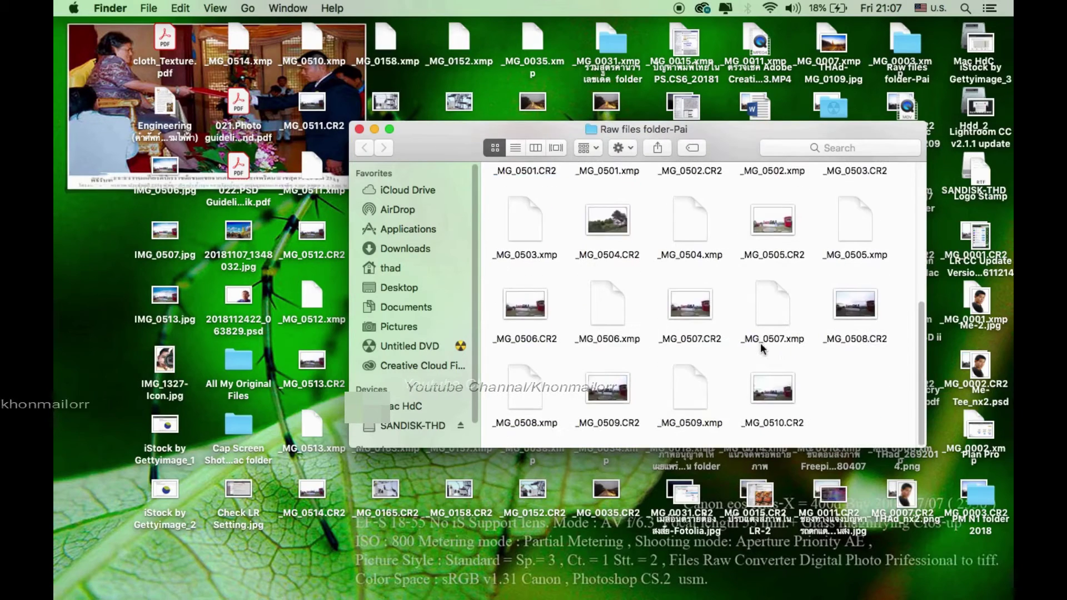
pyautogui.rightClick(858, 390)
pyautogui.moveTo(904, 470)
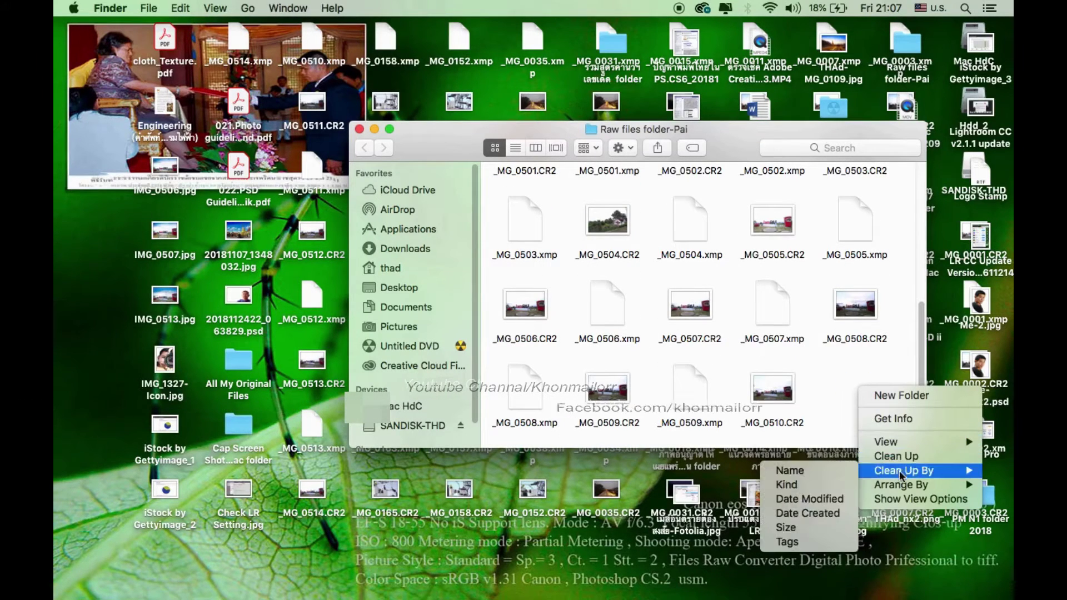
pyautogui.click(783, 470)
pyautogui.scroll(5, 807, 365)
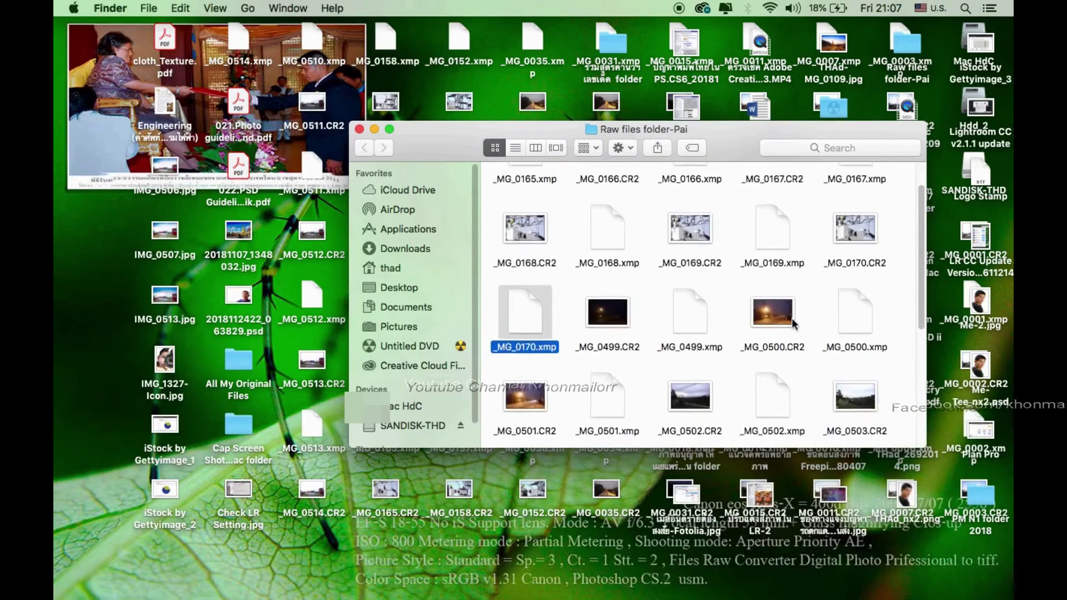
pyautogui.scroll(-5, 800, 350)
pyautogui.doubleClick(736, 137)
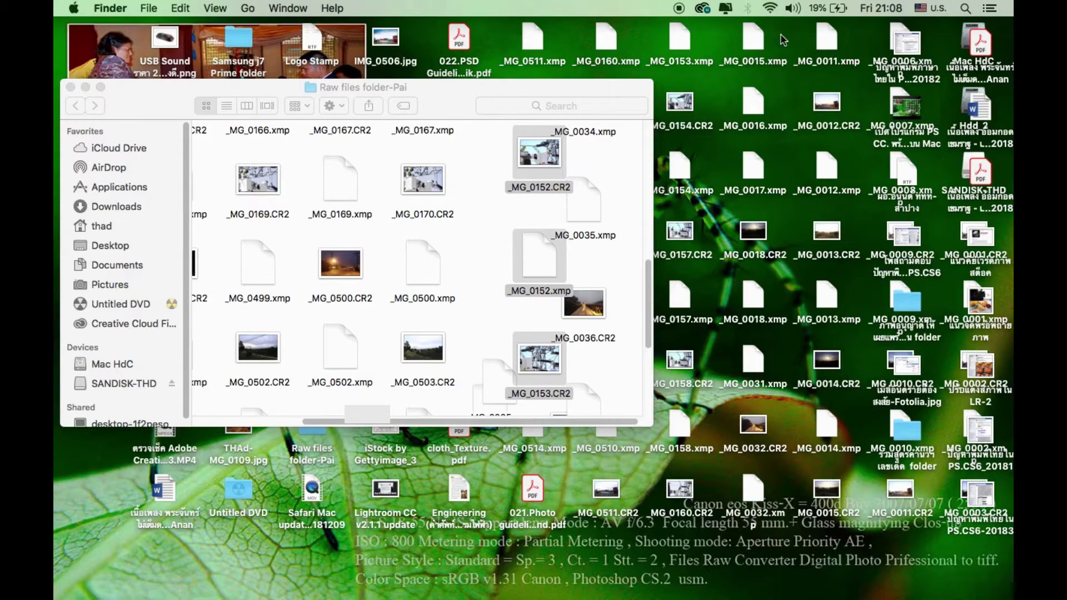
# Move the remaining desktop image files into the folder and arrange them by name
pyautogui.moveTo(779, 22)
pyautogui.mouseDown()
pyautogui.moveTo(745, 491)
pyautogui.moveTo(505, 293)
pyautogui.mouseUp()
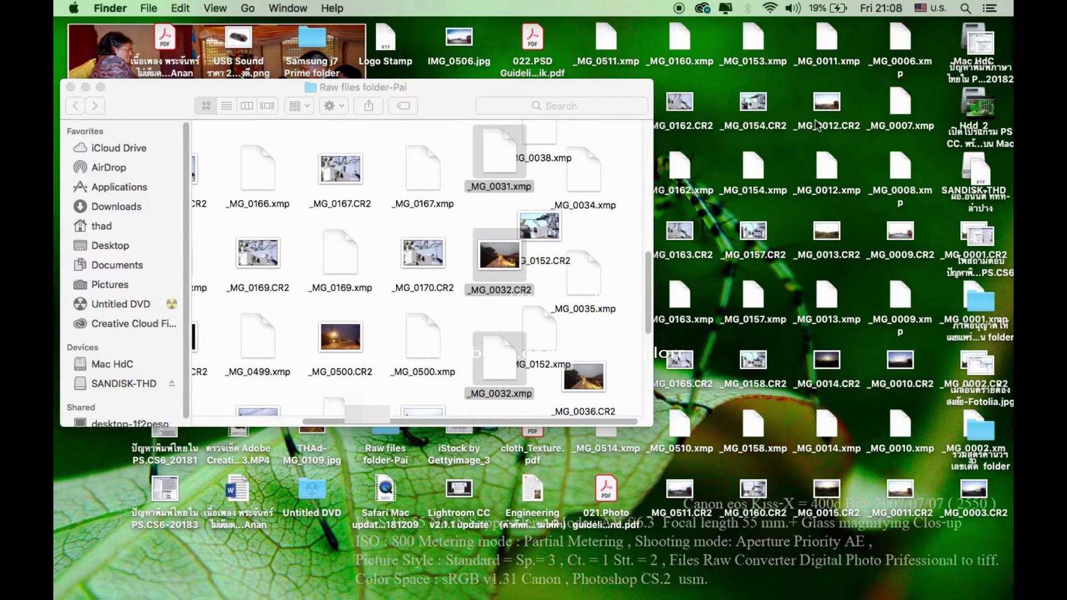
pyautogui.moveTo(844, 22)
pyautogui.mouseDown()
pyautogui.moveTo(817, 500)
pyautogui.moveTo(502, 349)
pyautogui.mouseUp()
pyautogui.moveTo(678, 167); pyautogui.dragTo(612, 165)
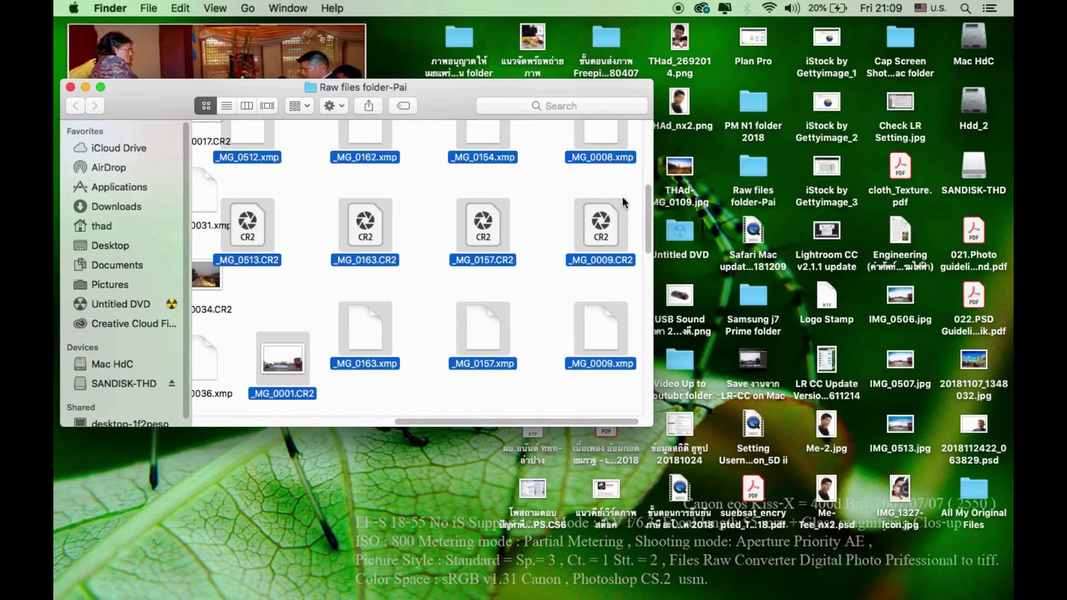
pyautogui.rightClick(539, 279)
pyautogui.moveTo(581, 362)
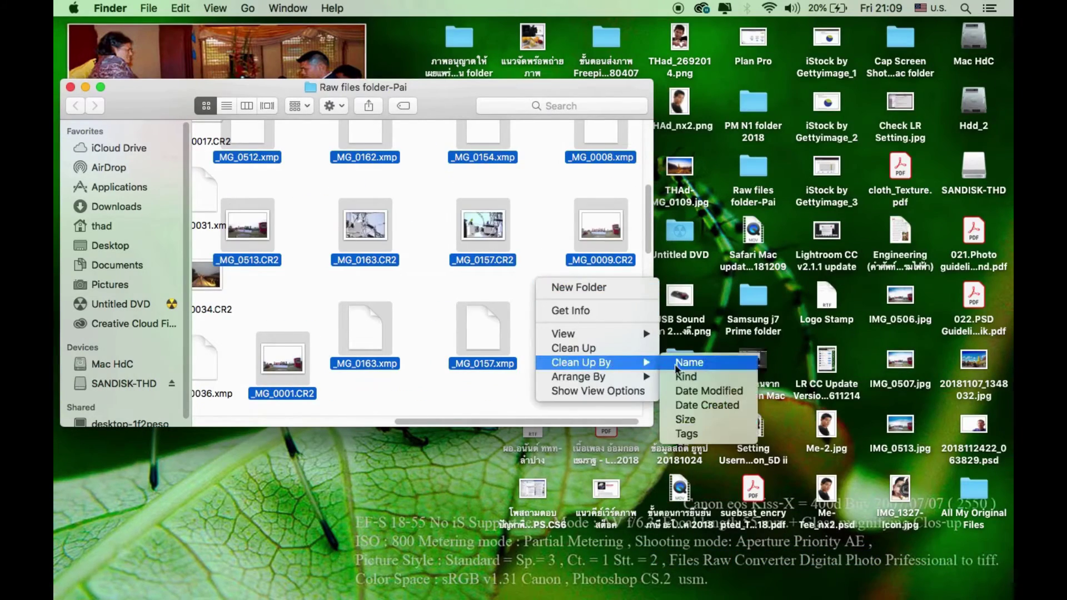
pyautogui.click(689, 362)
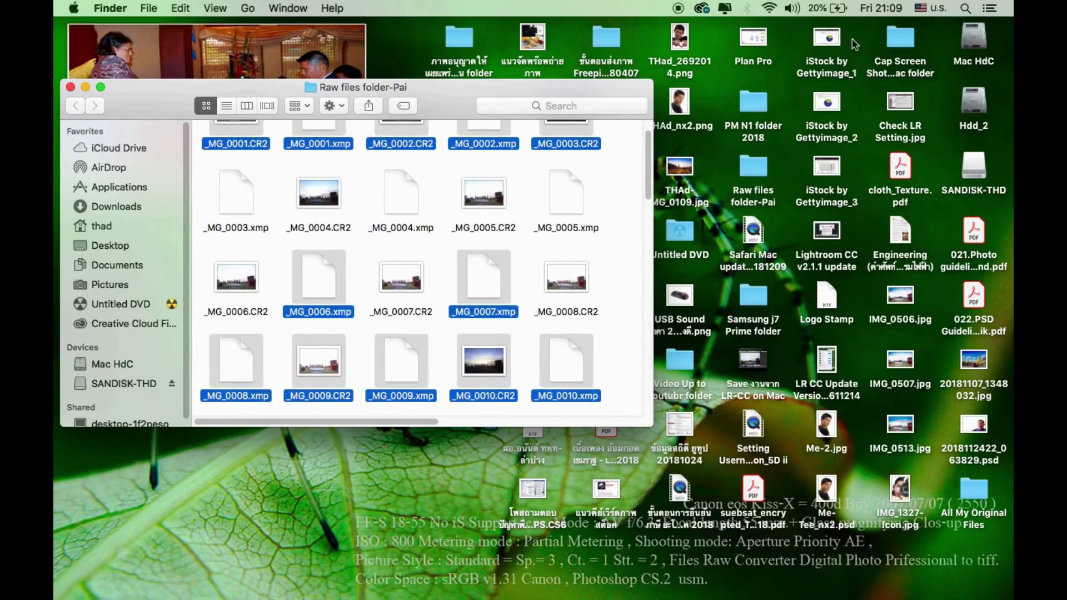
# Close the Raw files folder-Pai window and bring up the folder icon's options
pyautogui.moveTo(533, 87); pyautogui.dragTo(582, 108)
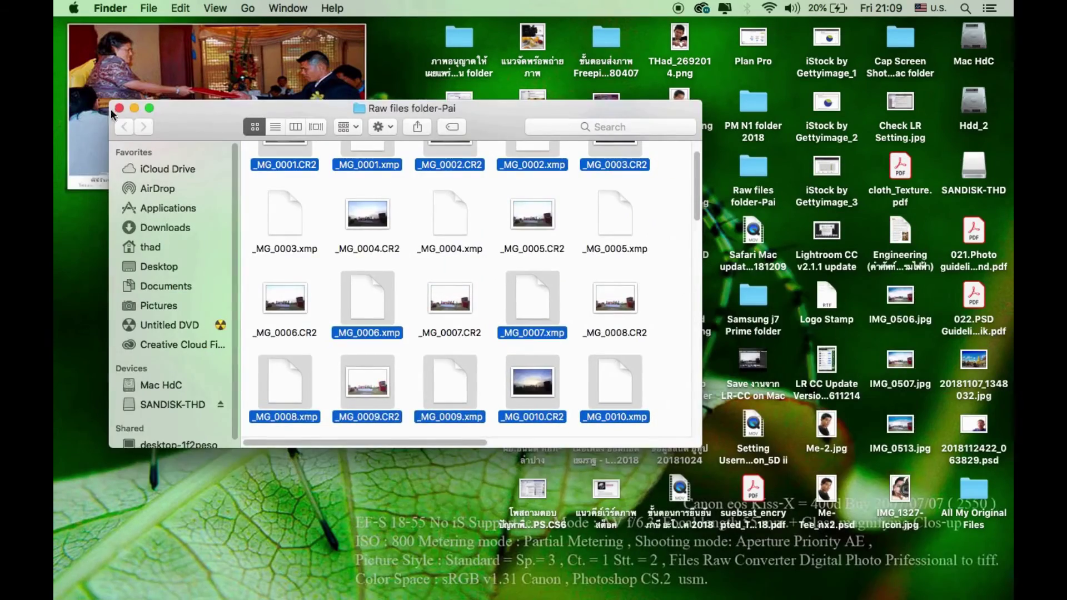
pyautogui.click(119, 108)
pyautogui.rightClick(750, 167)
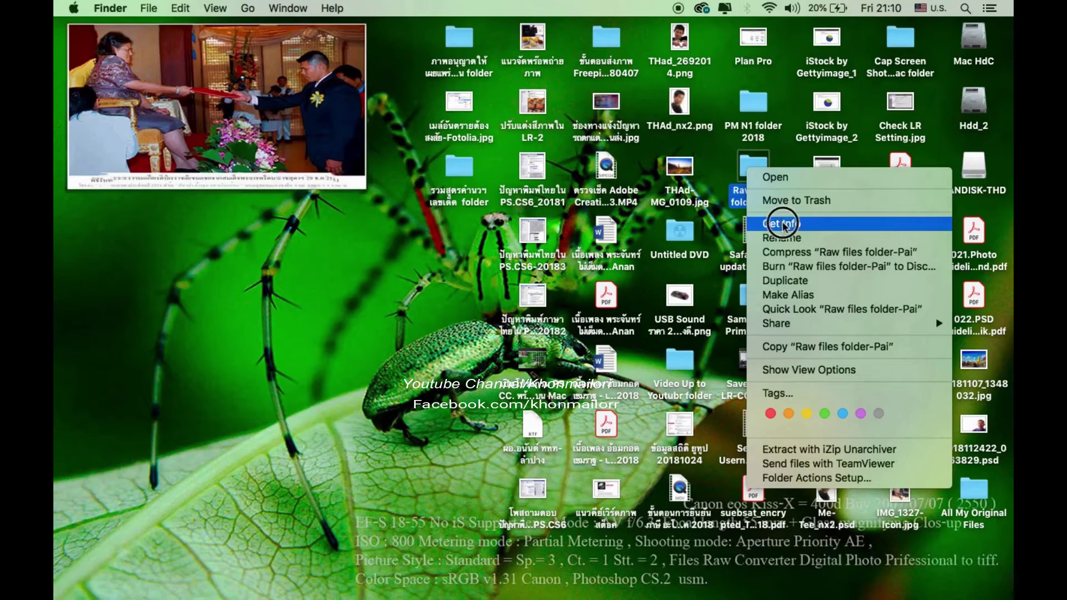
# Show Get Info for the Raw files folder-Pai folder
pyautogui.click(398, 136)
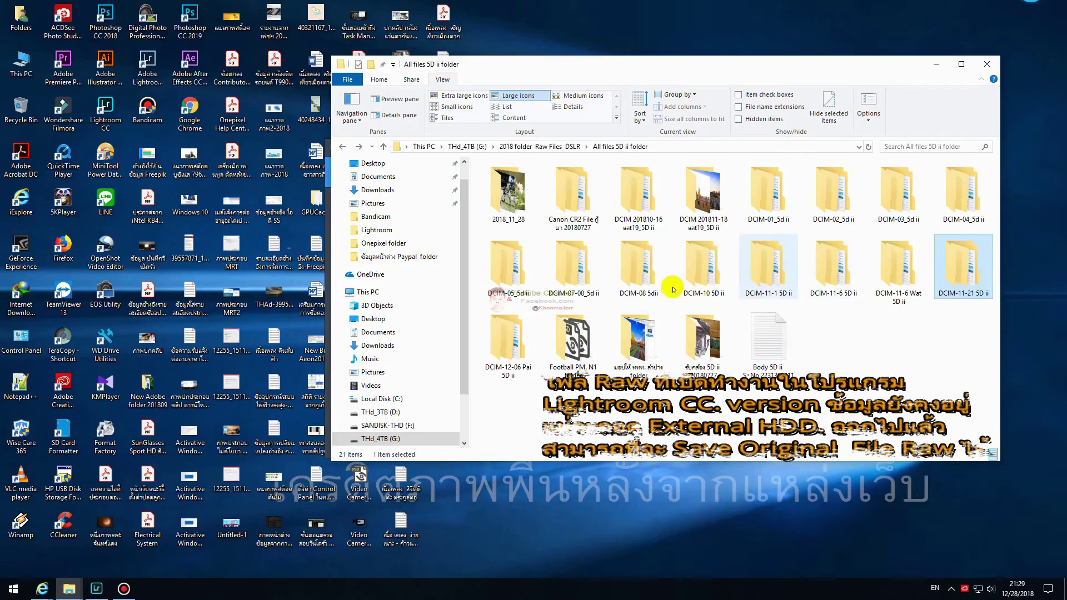
# Go to the THd_4TB drive root, open SANDISK-THD in a new window, and view the screenshot image
pyautogui.click(380, 439)
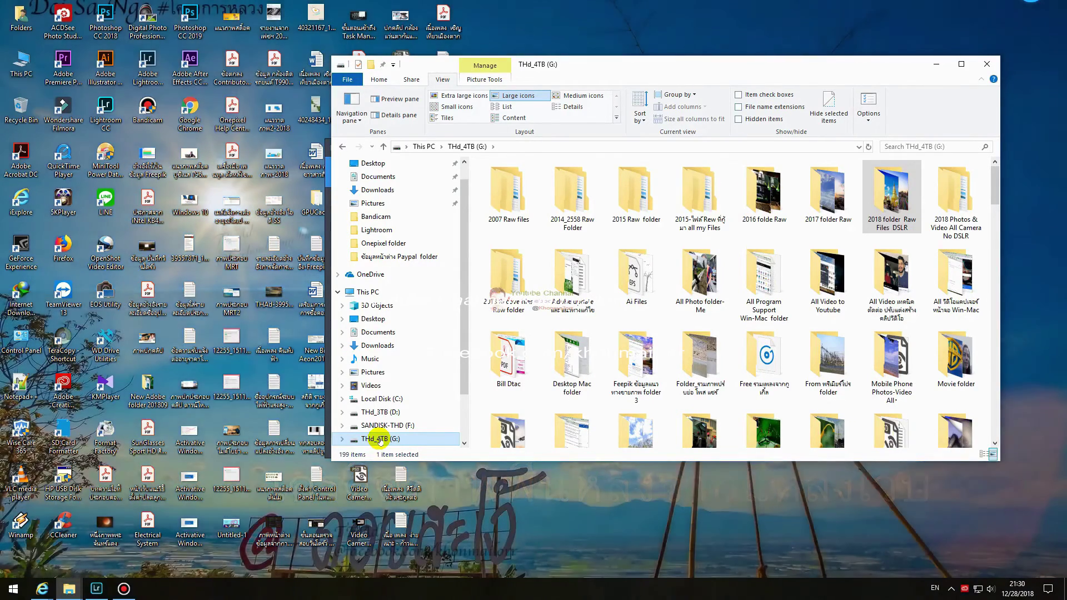
pyautogui.middleClick(380, 427)
pyautogui.doubleClick(514, 261)
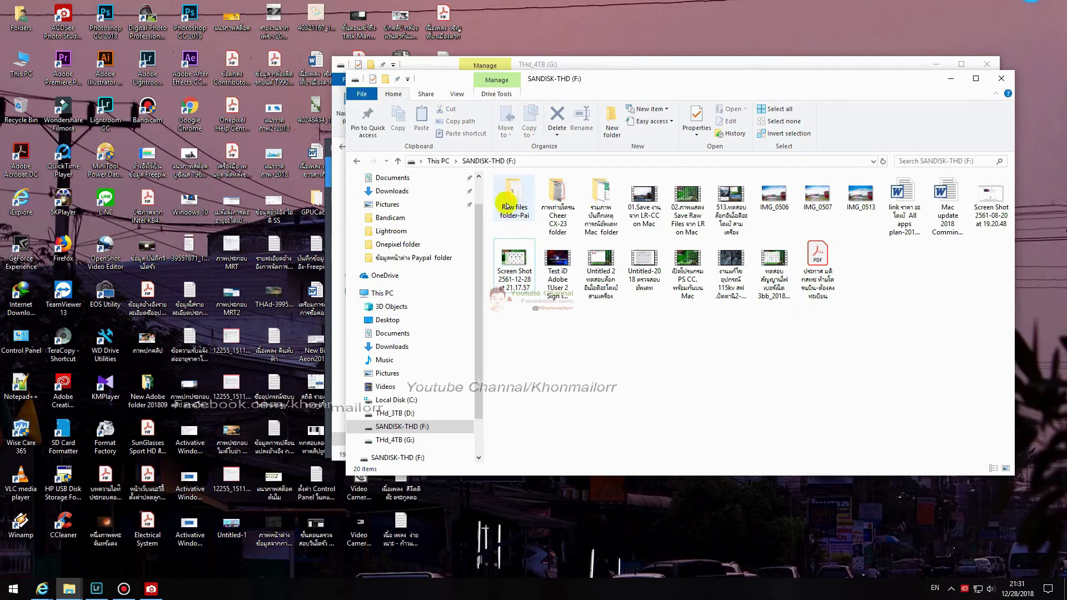
# Open Raw files folder-Pai as Large icons and select the _MG_0001 raw photo
pyautogui.doubleClick(509, 211)
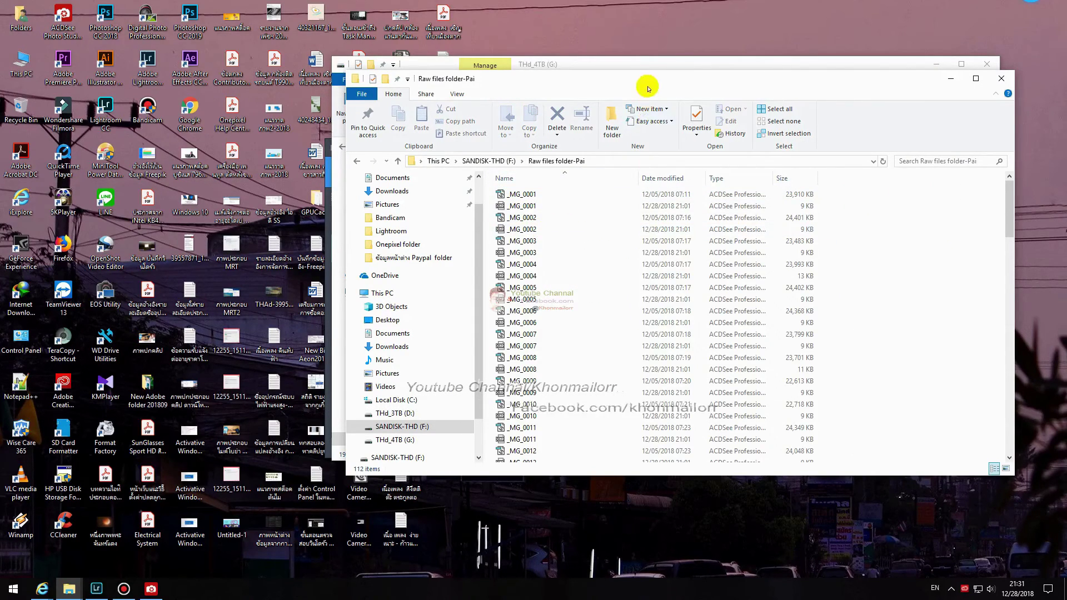
pyautogui.moveTo(643, 83); pyautogui.dragTo(407, 68)
pyautogui.rightClick(687, 197)
pyautogui.moveTo(714, 203)
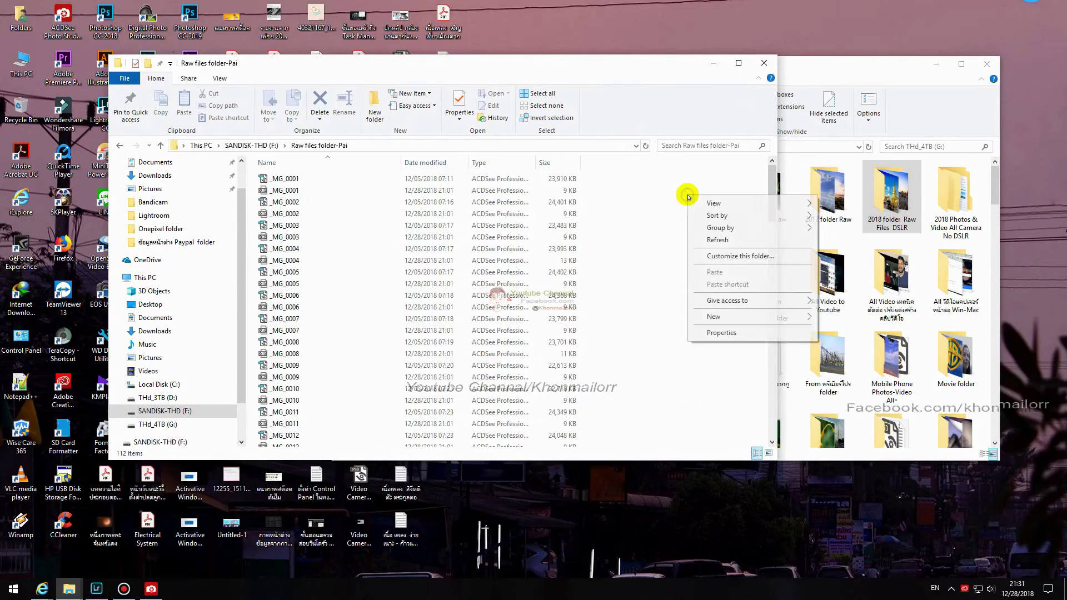
pyautogui.click(854, 217)
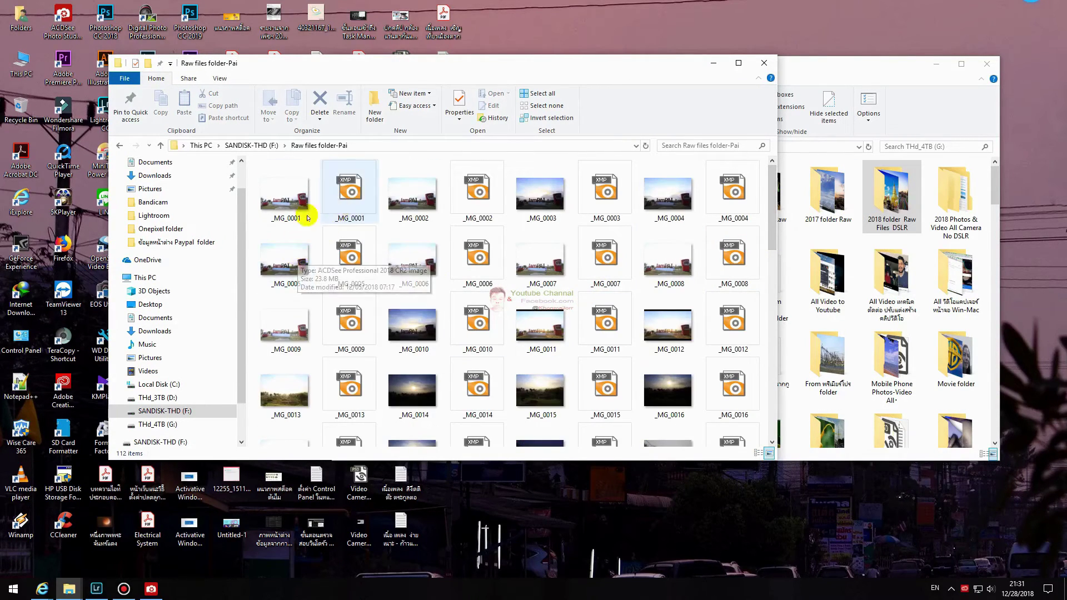
pyautogui.click(283, 205)
# Step through the Pai raw photos from _MG_0001 in ACDSee Quick View, then resize the Explorer window
pyautogui.doubleClick(281, 200)
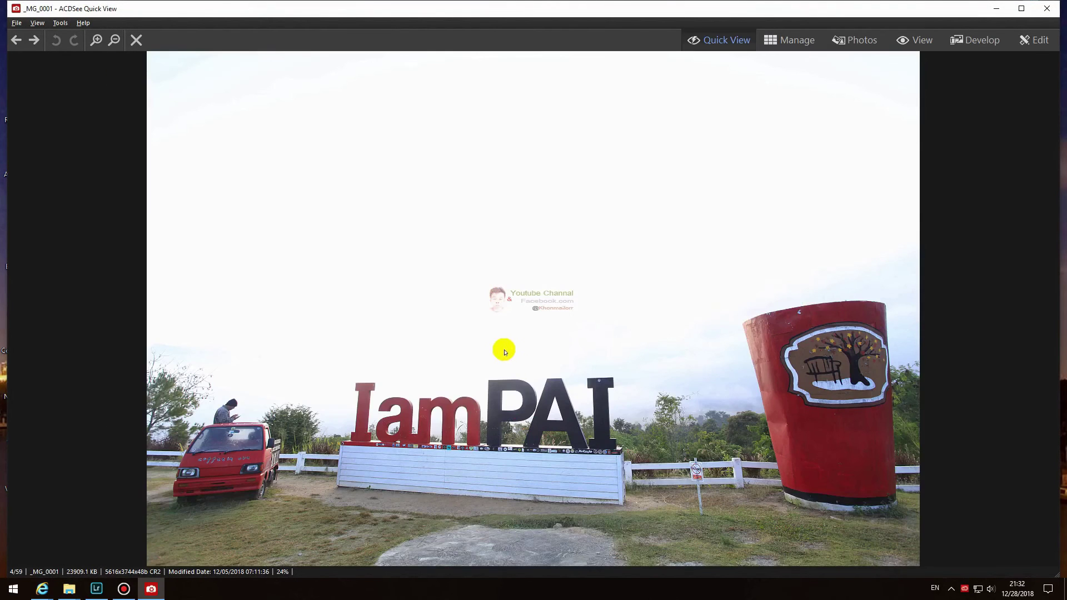
pyautogui.scroll(-1, 514, 366)
pyautogui.scroll(-1, 514, 369)
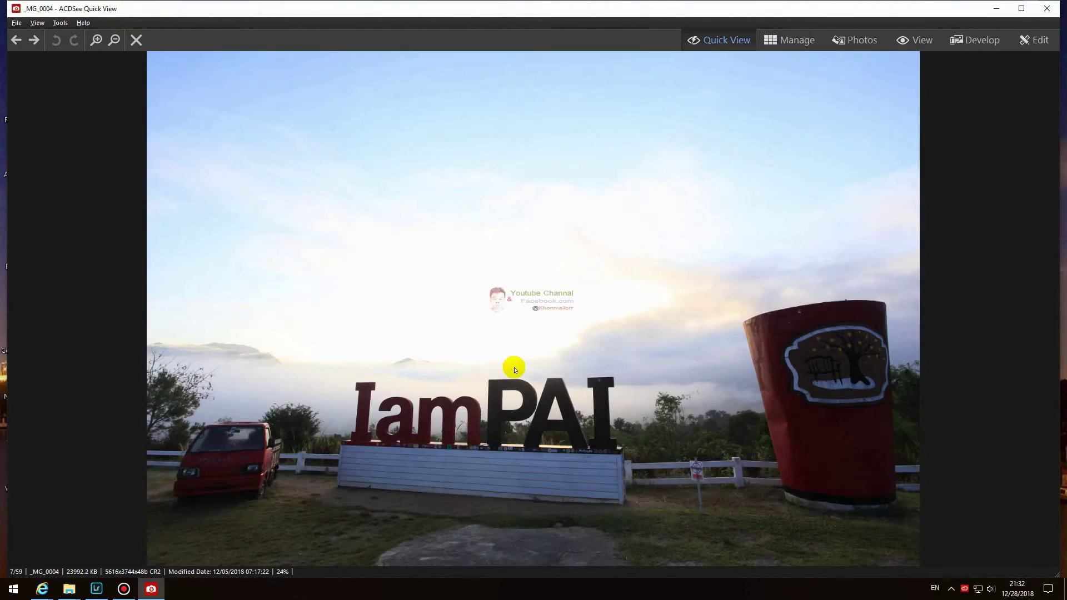
pyautogui.scroll(-1, 514, 369)
pyautogui.scroll(-1, 514, 369)
pyautogui.scroll(-1, 514, 369)
pyautogui.scroll(-1, 514, 369)
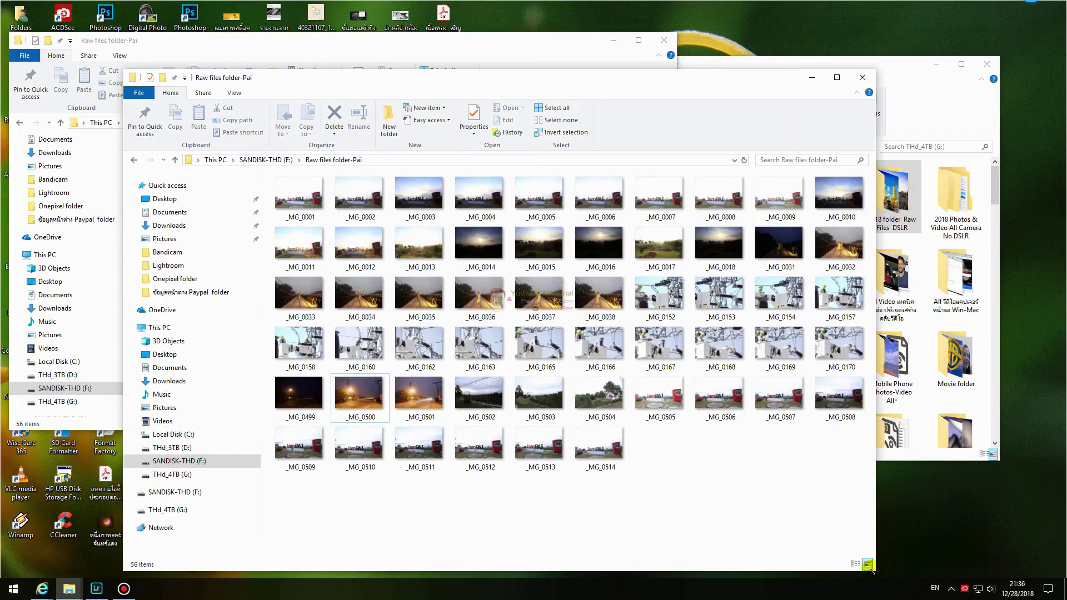
pyautogui.moveTo(871, 571); pyautogui.dragTo(886, 506)
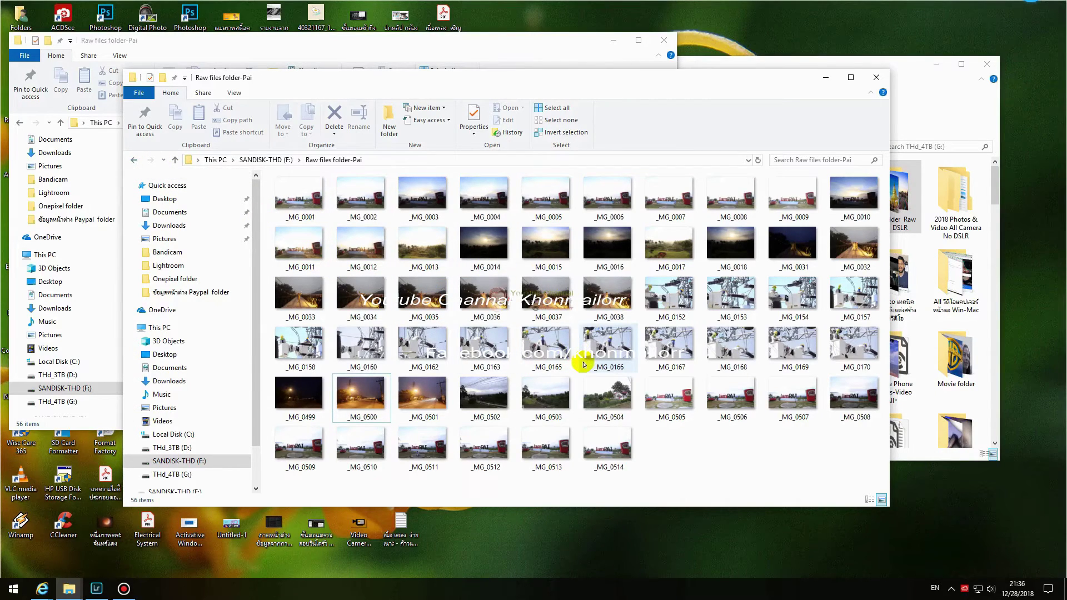
pyautogui.moveTo(607, 345)
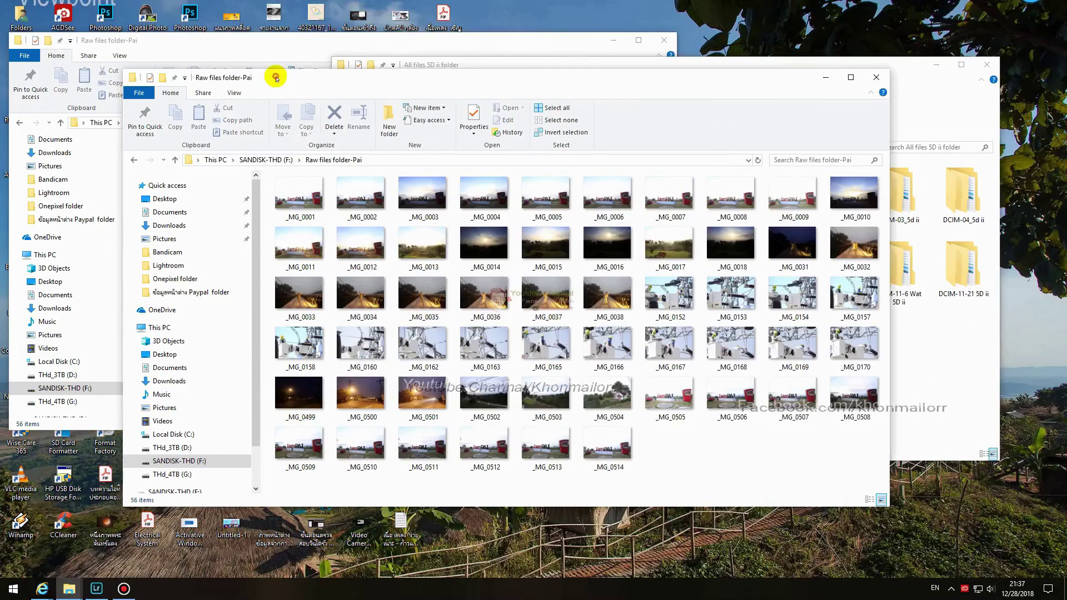
# Review _MG_0001's properties: a 23.3 MB CR2 created 5 December 2018
pyautogui.moveTo(275, 78); pyautogui.dragTo(257, 77)
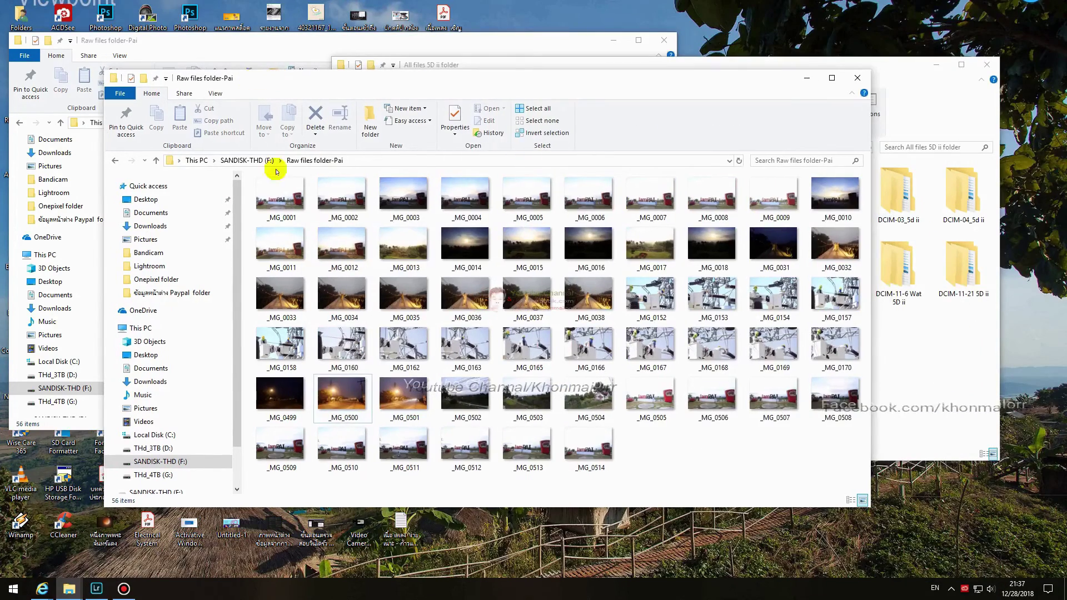
pyautogui.rightClick(280, 189)
pyautogui.moveTo(307, 221)
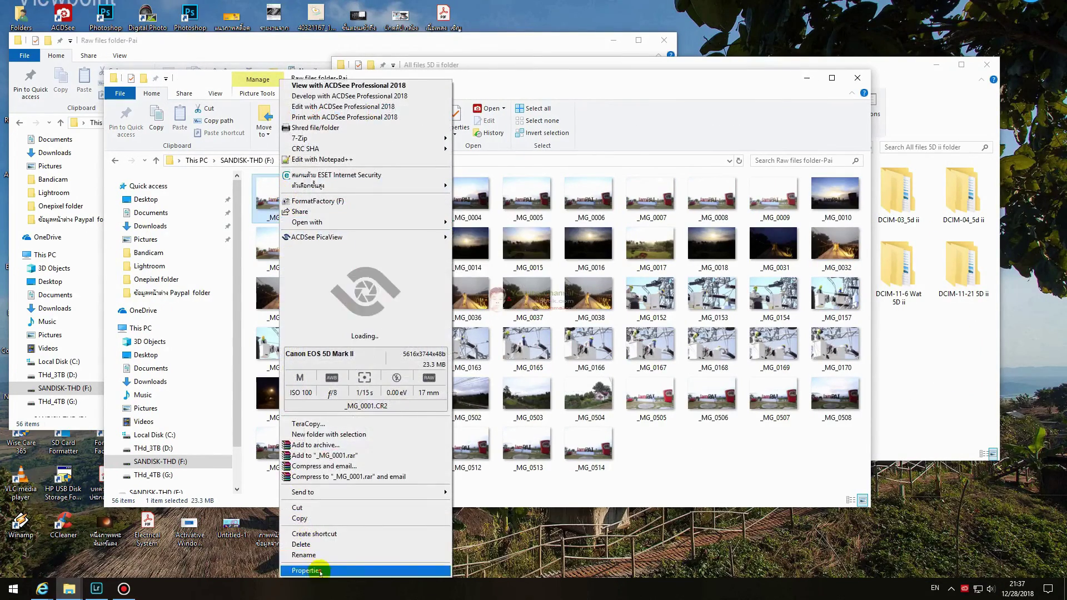
pyautogui.click(315, 569)
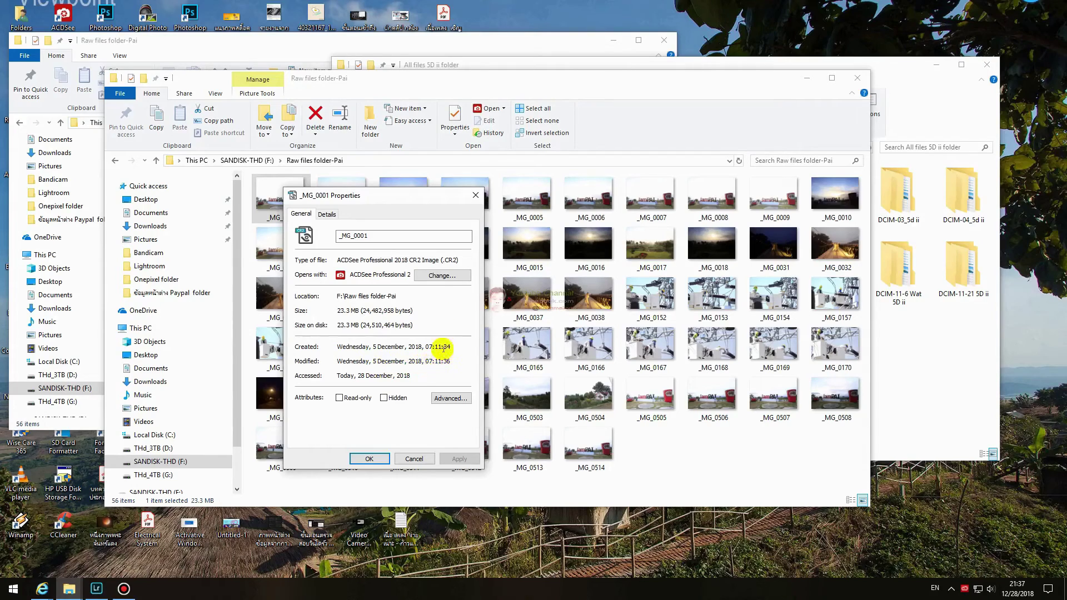
pyautogui.click(475, 195)
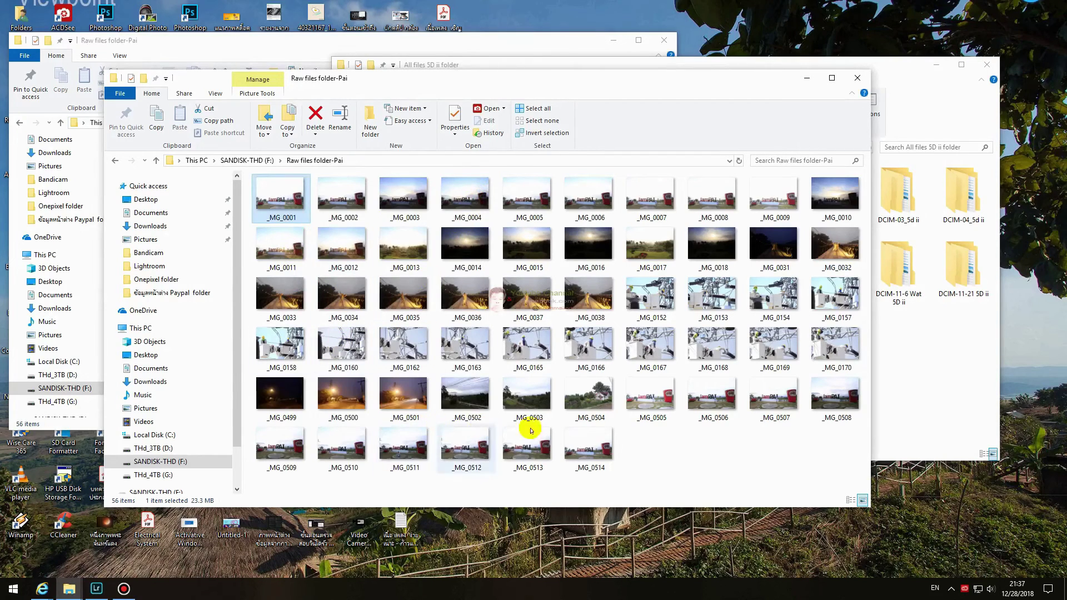
pyautogui.click(740, 75)
# Open the DCIM-12-06 Pai 5D ii folder from the All files 5D ii window
pyautogui.moveTo(720, 77); pyautogui.dragTo(526, 76)
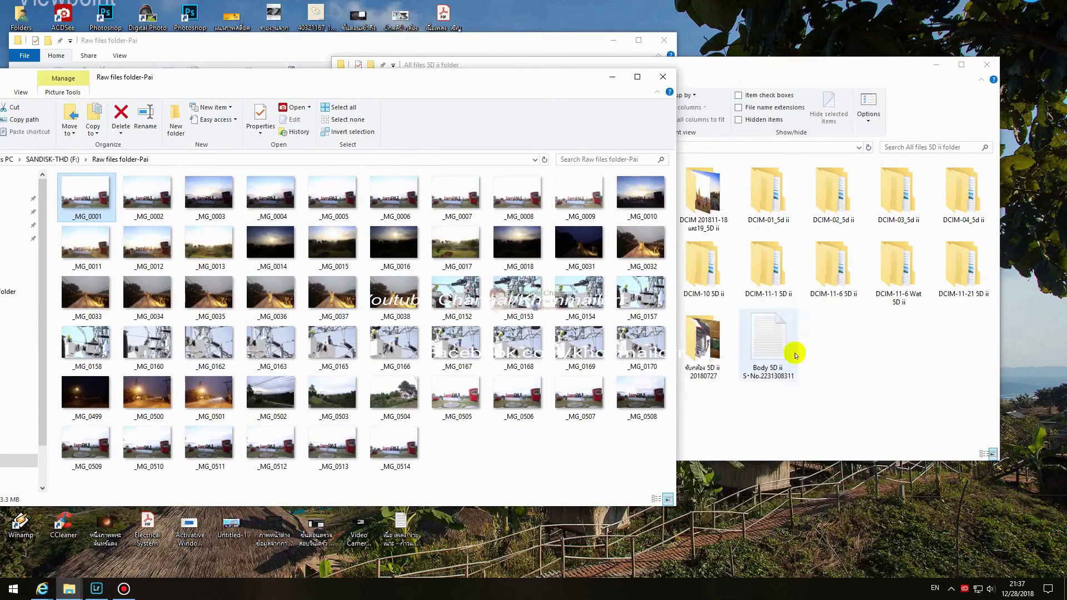
pyautogui.click(862, 362)
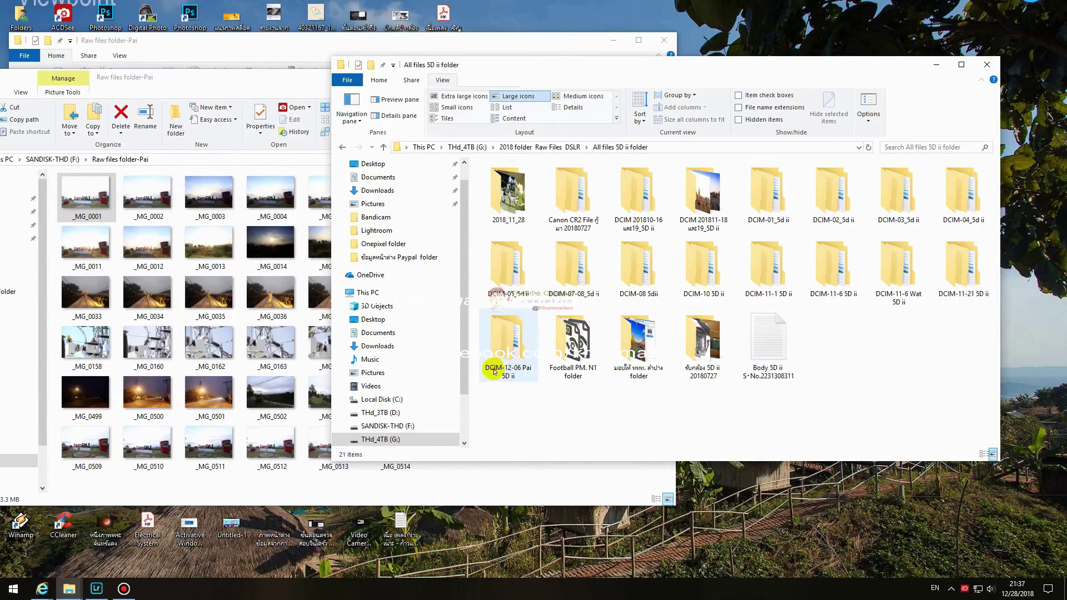
pyautogui.click(507, 370)
pyautogui.doubleClick(510, 371)
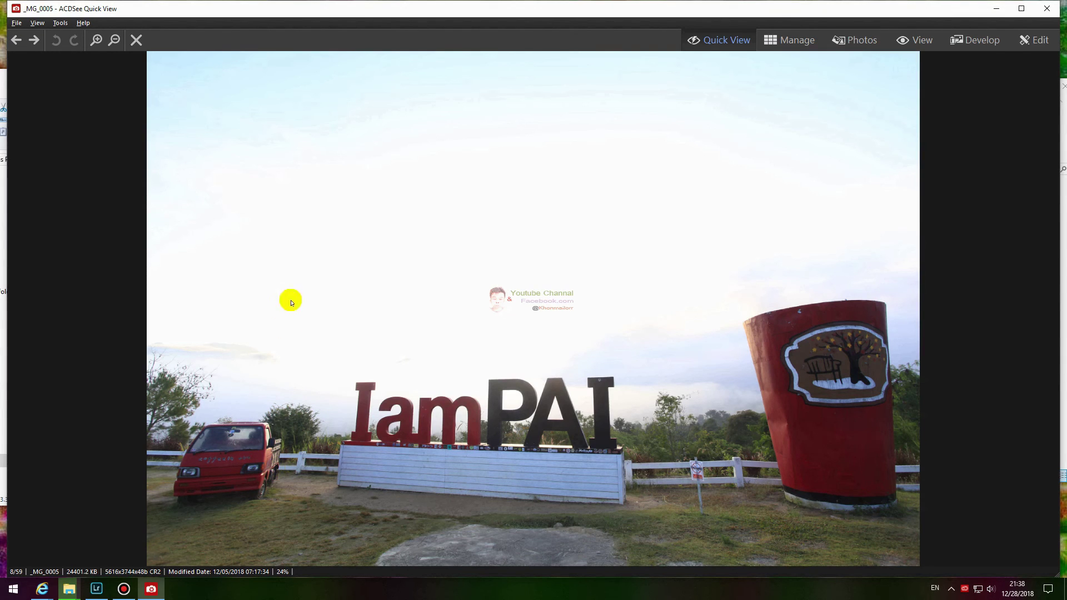
# Flip past _MG_0014 and _MG_0500 to _MG_0504, then close ACDSee Quick View
pyautogui.scroll(-4, 501, 362)
pyautogui.scroll(-1, 502, 362)
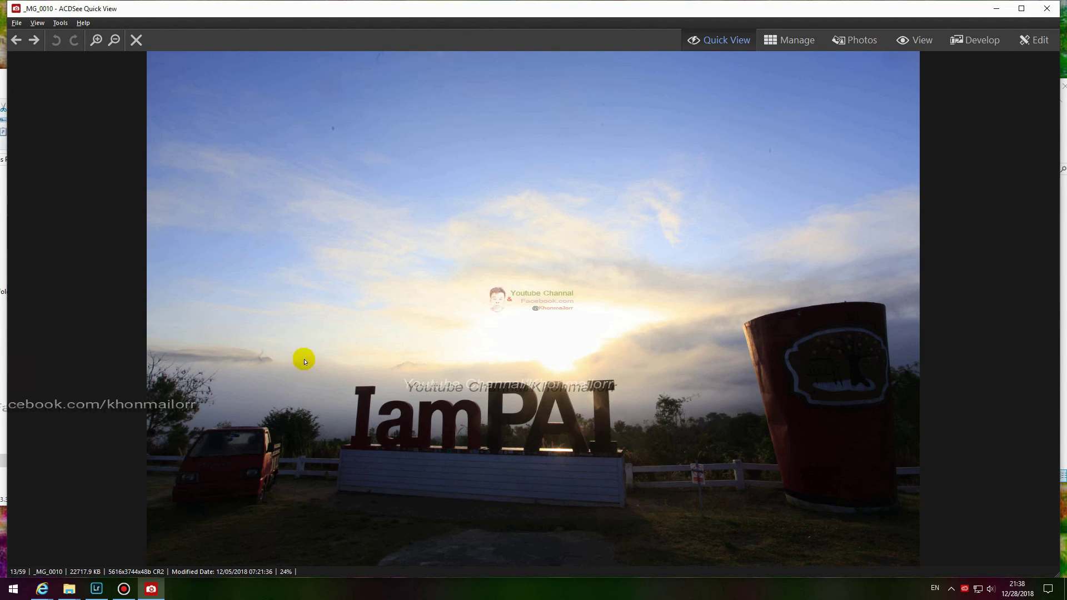
pyautogui.scroll(-1, 639, 392)
pyautogui.scroll(-1, 643, 394)
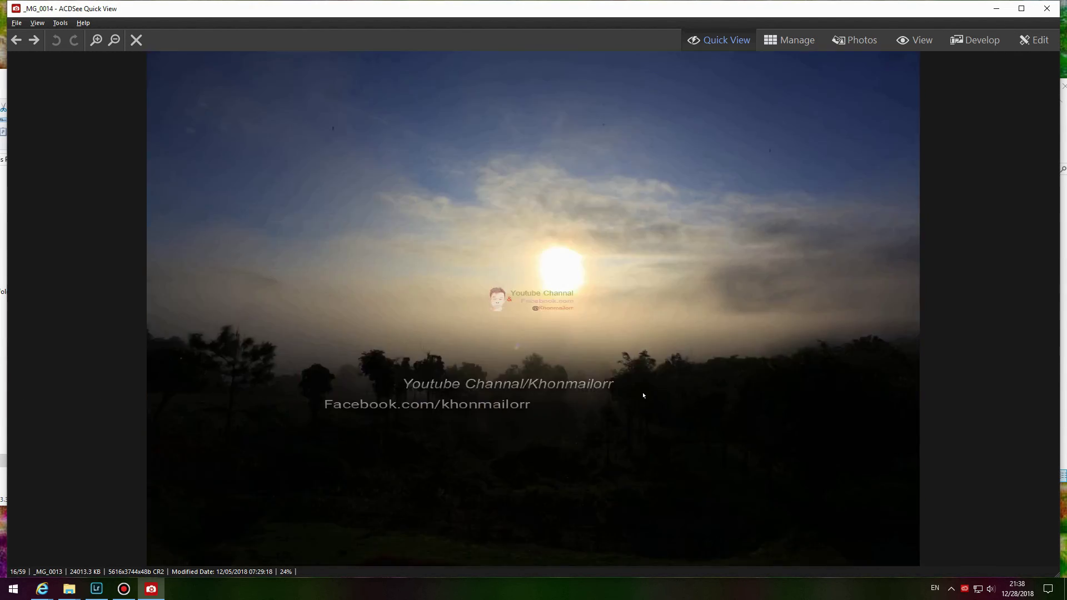
pyautogui.scroll(-1, 578, 393)
pyautogui.scroll(-1, 520, 400)
pyautogui.scroll(-20, 530, 376)
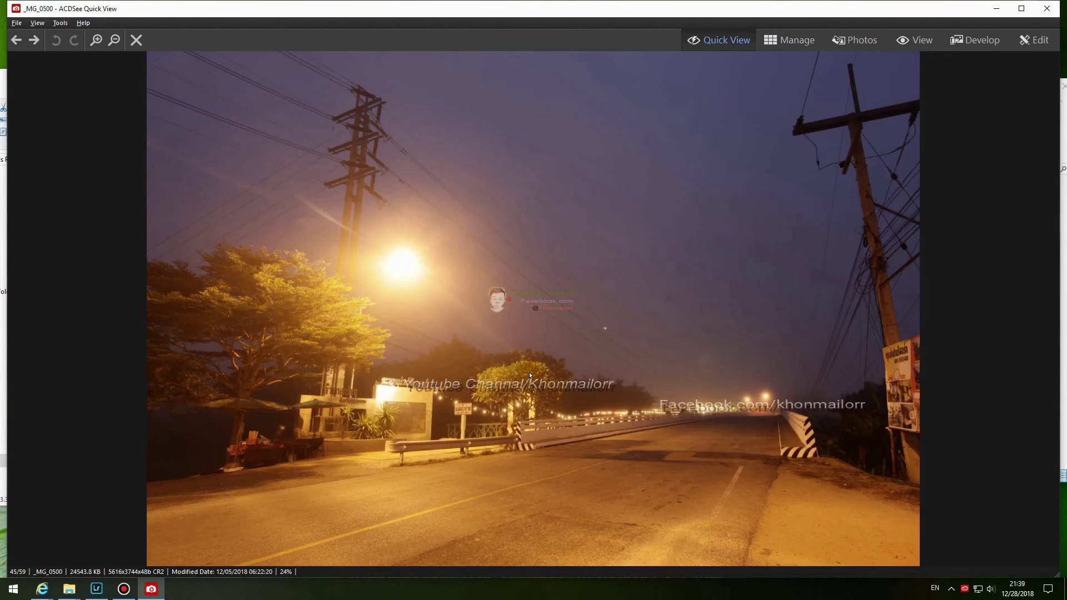
pyautogui.scroll(-1, 530, 375)
pyautogui.scroll(-1, 529, 375)
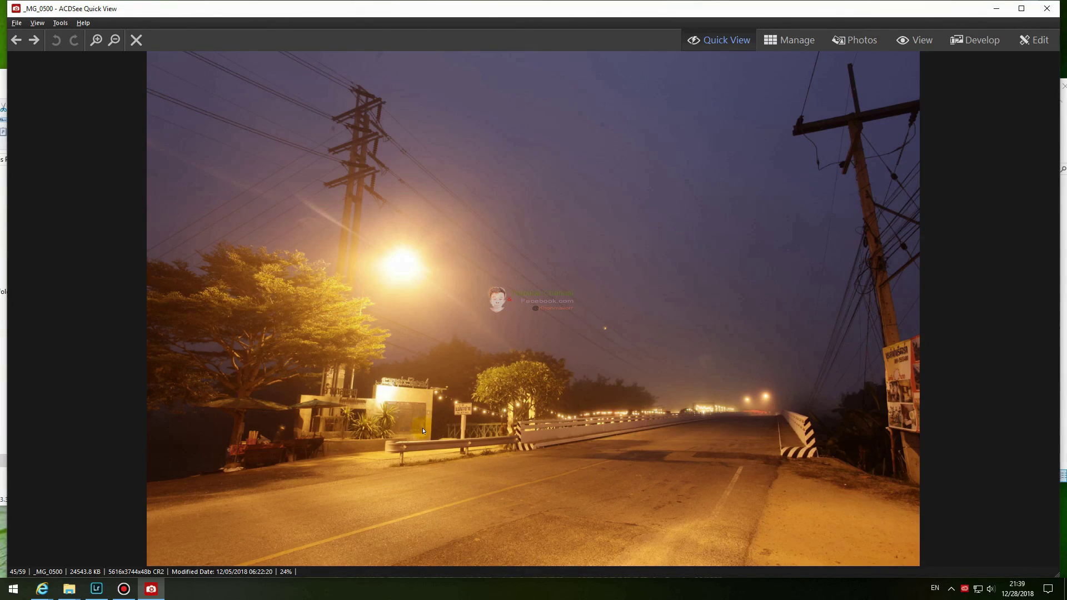
pyautogui.scroll(-2, 484, 404)
pyautogui.scroll(-1, 484, 404)
pyautogui.scroll(-1, 484, 404)
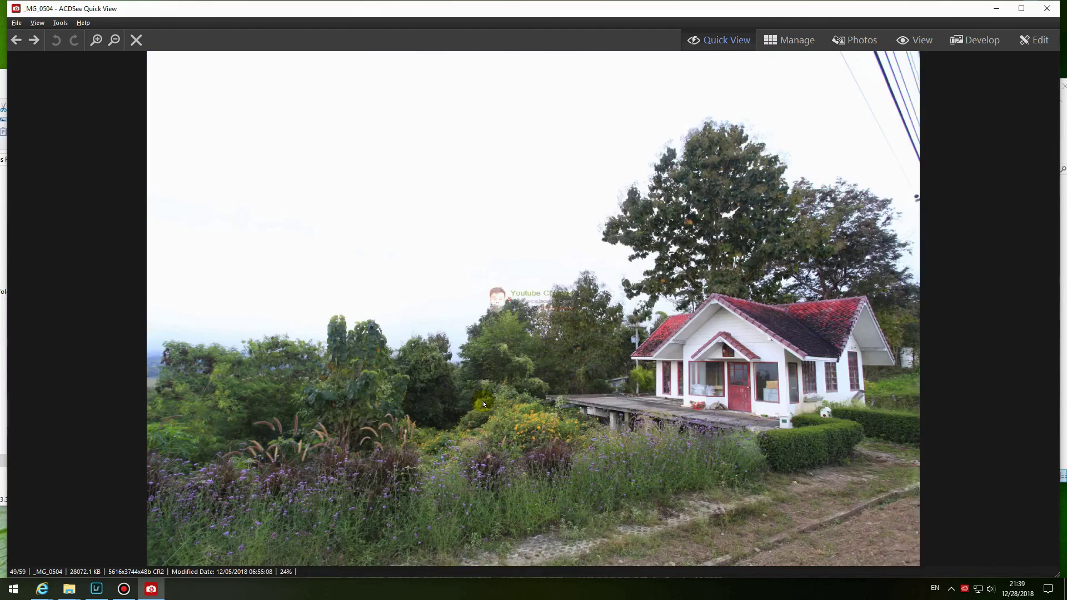
pyautogui.scroll(-1, 484, 405)
pyautogui.doubleClick(478, 401)
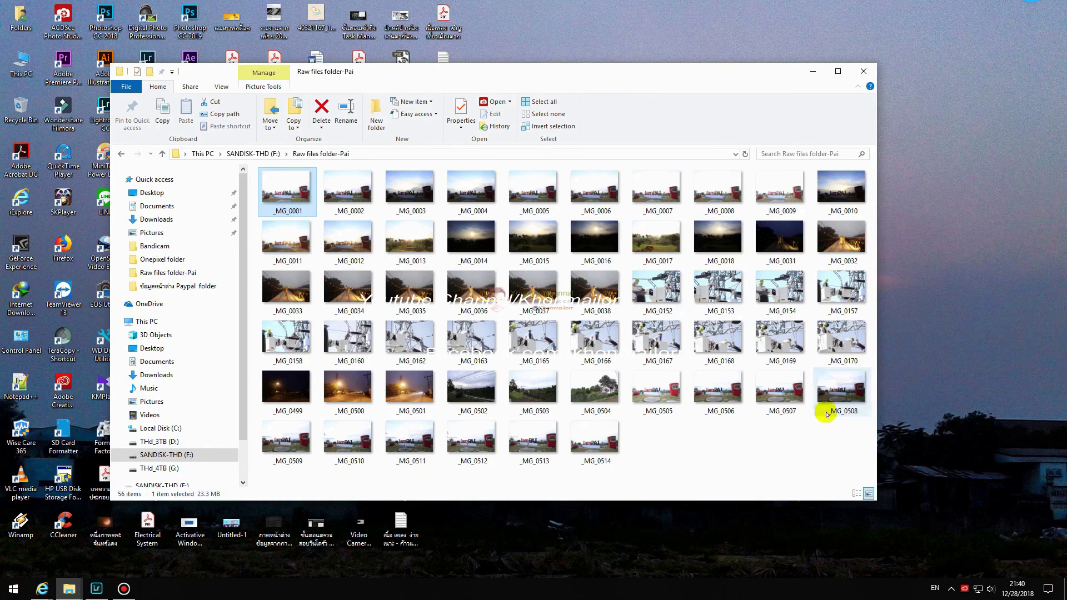
# Check _MG_0514's properties (23.5 MB CR2) and switch the folder to extra large icons
pyautogui.click(594, 442)
pyautogui.hotkey('alt', 'Return')
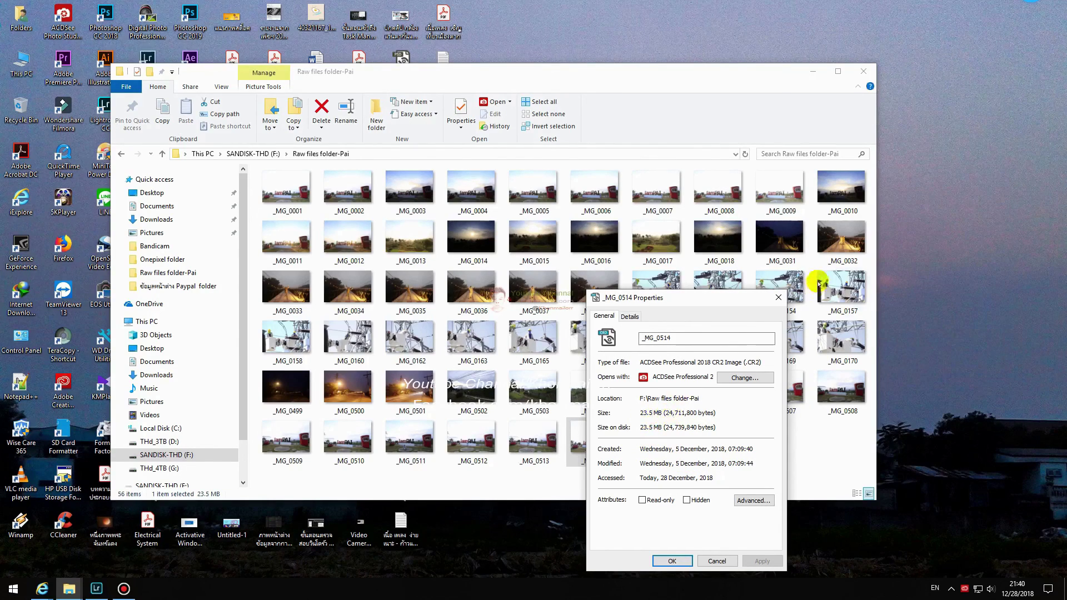
pyautogui.press('Escape')
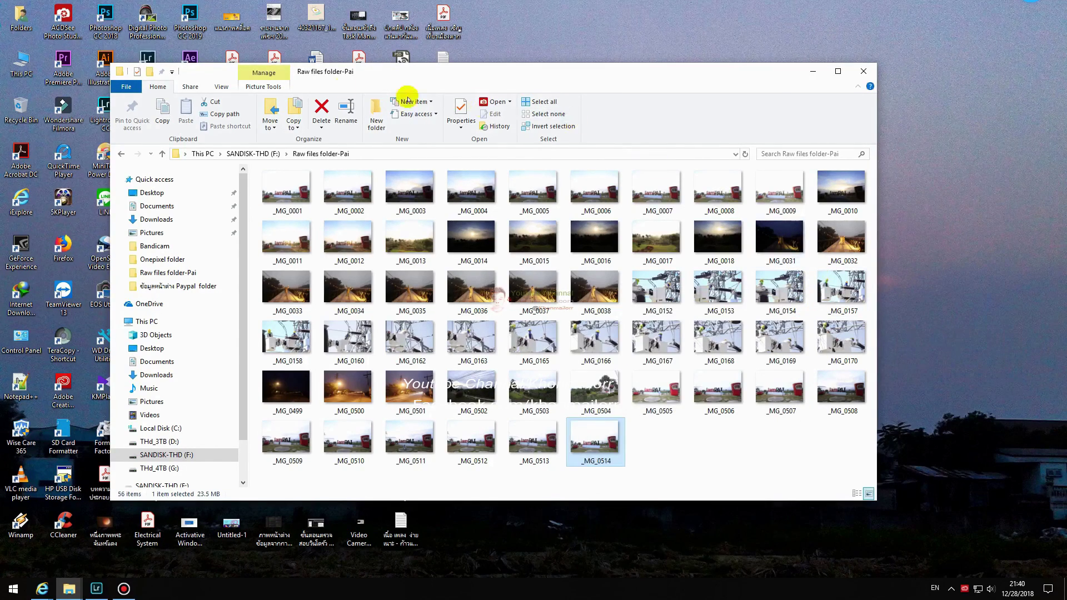
pyautogui.click(223, 87)
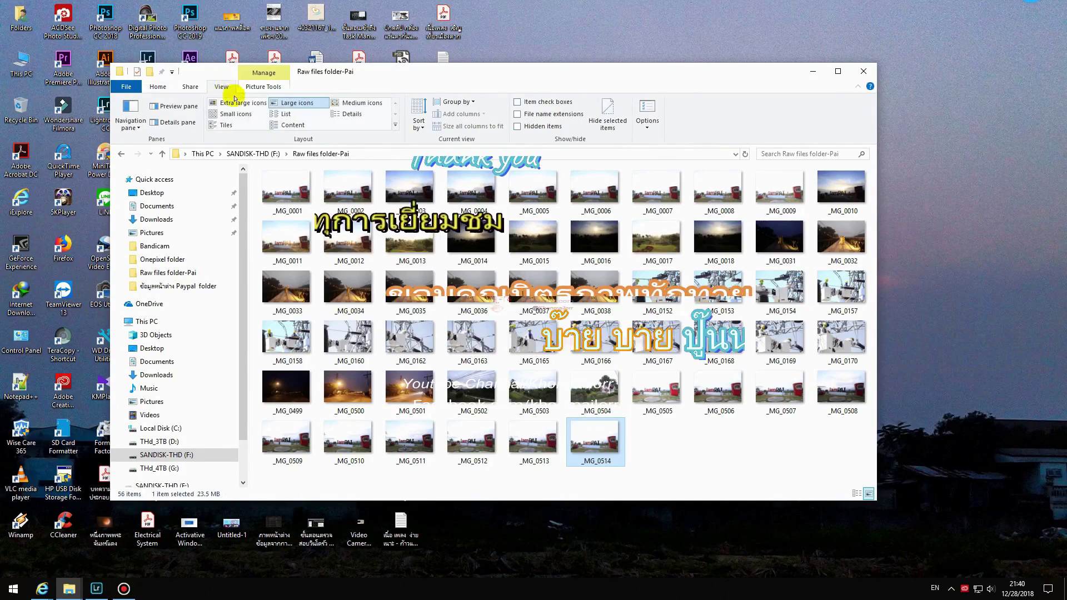
pyautogui.click(239, 103)
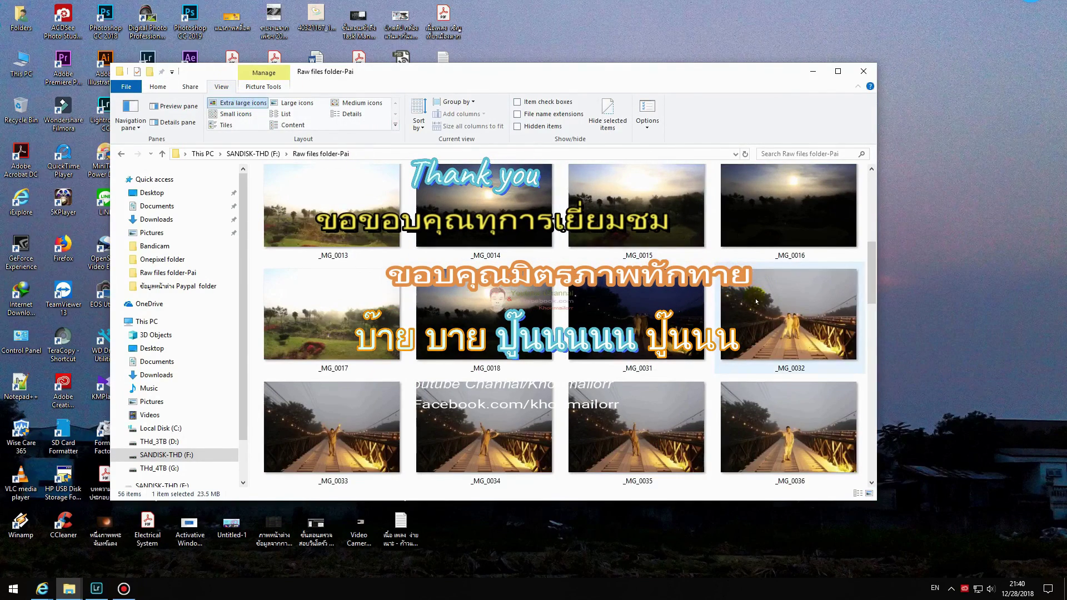